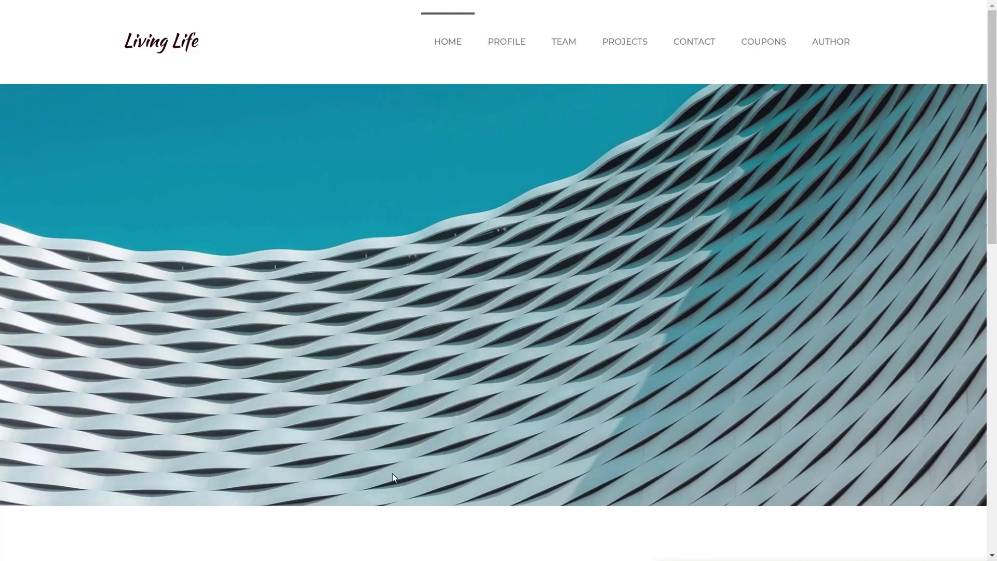
Look through the Living Life home page down to the current projects section and back up.
{"action": "scroll", "coordinate": [405, 312], "scroll_direction": "down", "scroll_amount": 10}
{"action": "scroll", "coordinate": [514, 349], "scroll_direction": "down", "scroll_amount": 2}
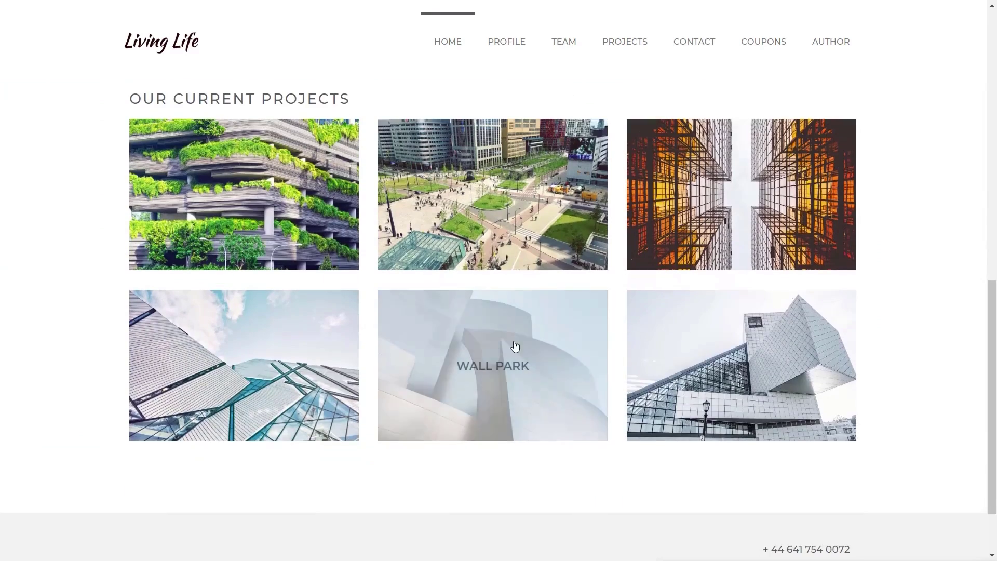
{"action": "scroll", "coordinate": [948, 322], "scroll_direction": "up", "scroll_amount": 8}
{"action": "scroll", "coordinate": [927, 296], "scroll_direction": "up", "scroll_amount": 2}
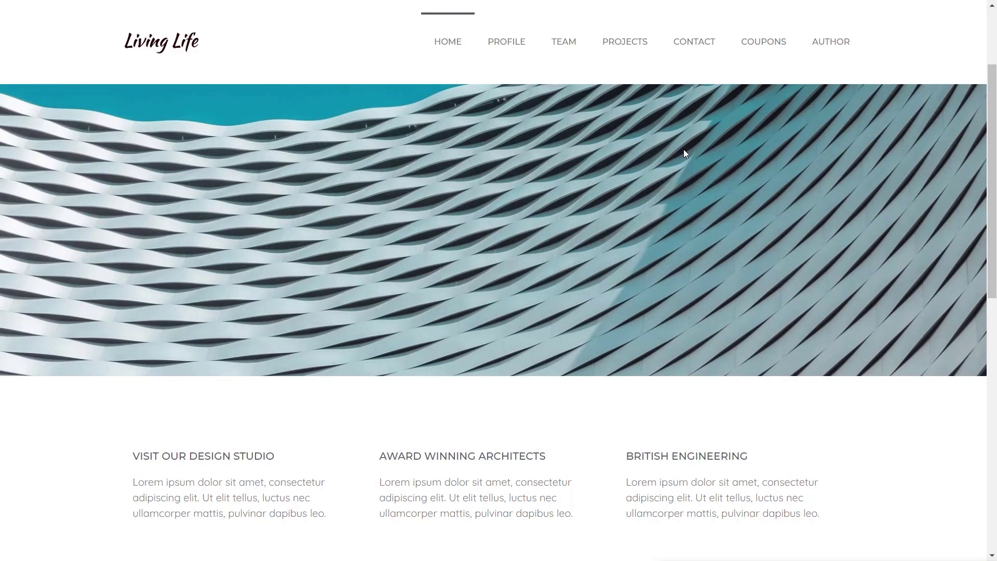
Open the Projects page and filter the portfolio by Commercial, Parks & Gardens and All.
{"action": "left_click", "coordinate": [622, 50]}
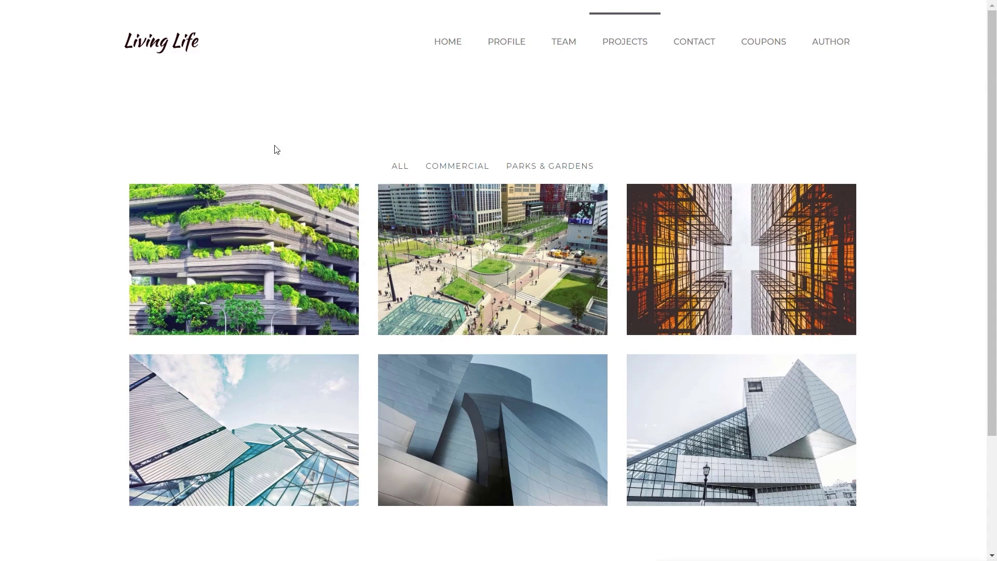
{"action": "left_click", "coordinate": [449, 169]}
{"action": "left_click", "coordinate": [561, 167]}
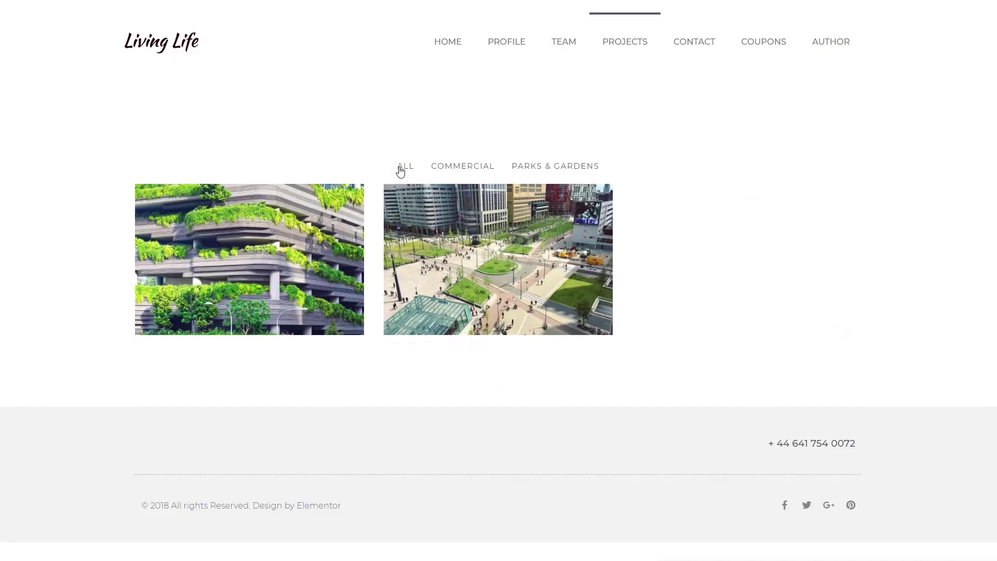
{"action": "left_click", "coordinate": [401, 169]}
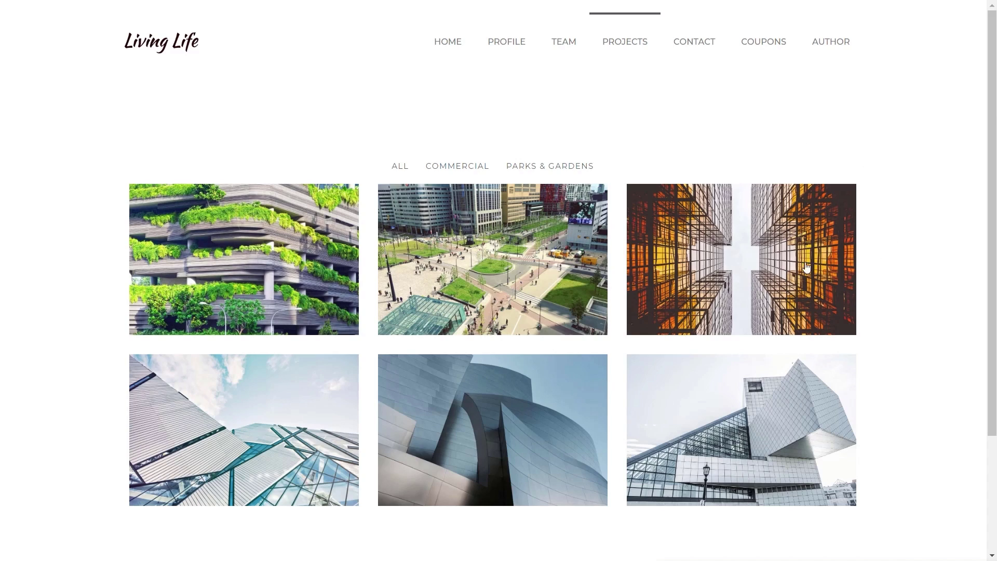
Open the project with the orange glass towers and view its page through the related projects by architect section.
{"action": "left_click", "coordinate": [746, 263]}
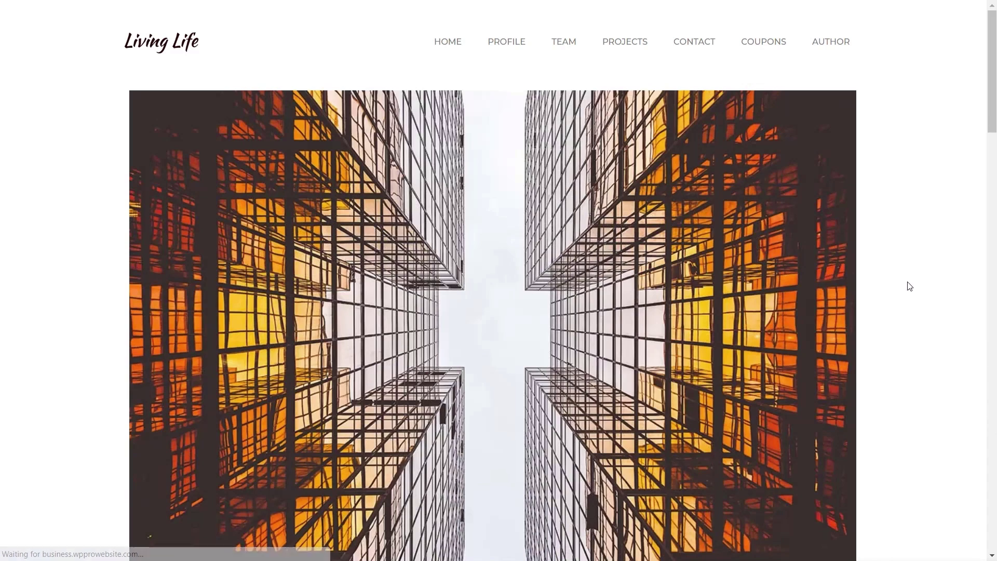
{"action": "scroll", "coordinate": [910, 286], "scroll_direction": "down", "scroll_amount": 20}
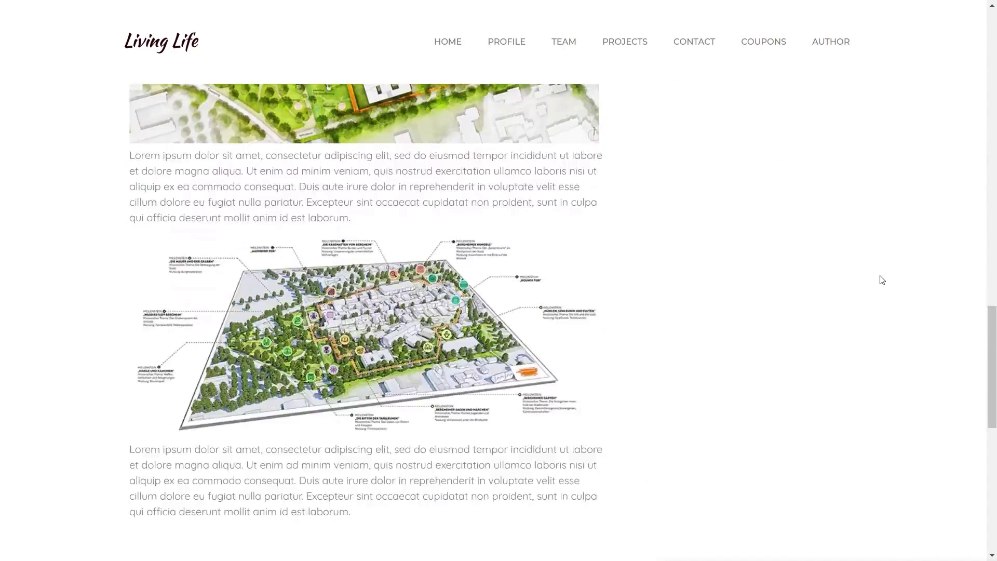
{"action": "scroll", "coordinate": [882, 280], "scroll_direction": "down", "scroll_amount": 3}
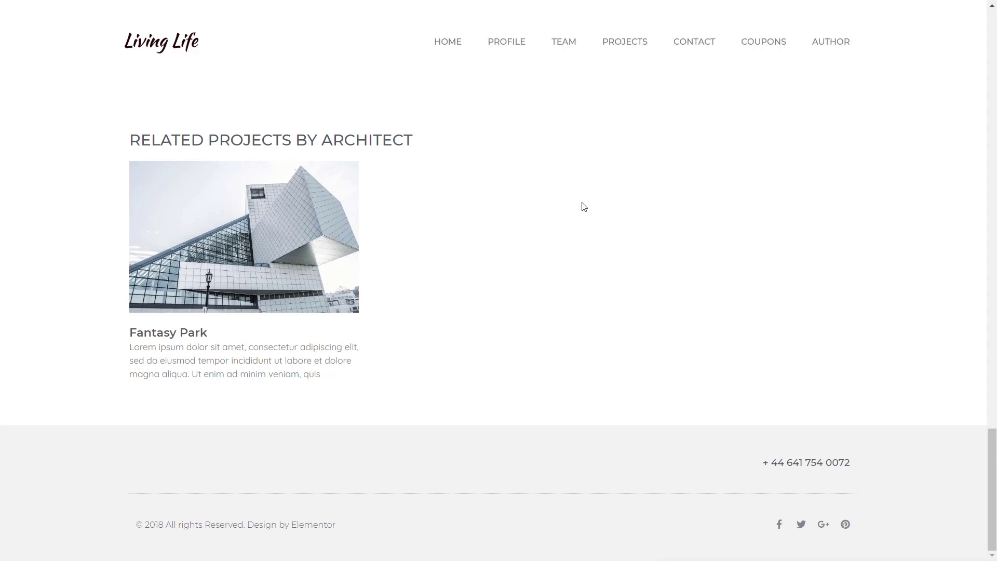
Return to the Projects page, open Hope Park and look through its content.
{"action": "left_click", "coordinate": [632, 46]}
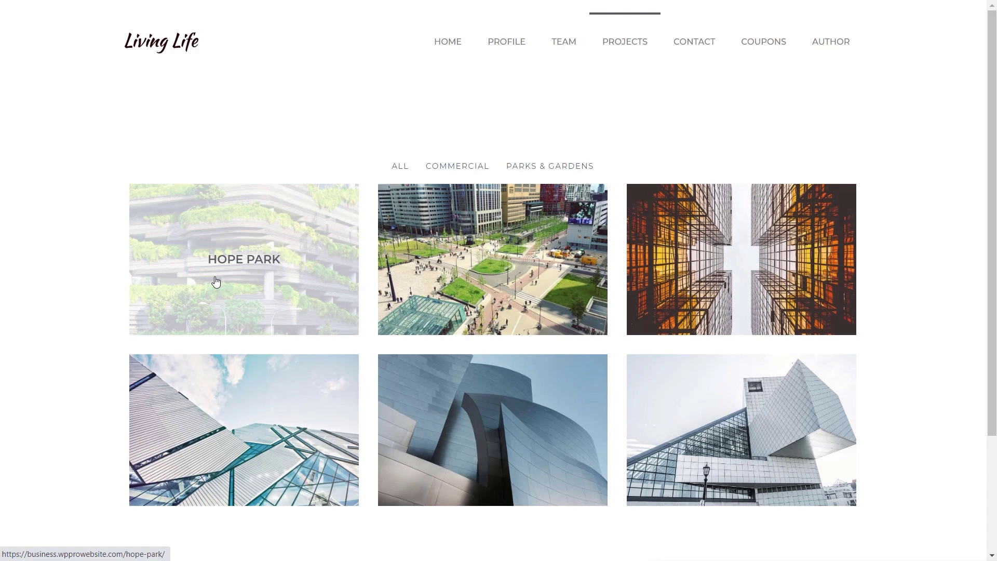
{"action": "left_click", "coordinate": [216, 282]}
{"action": "scroll", "coordinate": [785, 327], "scroll_direction": "down", "scroll_amount": 10}
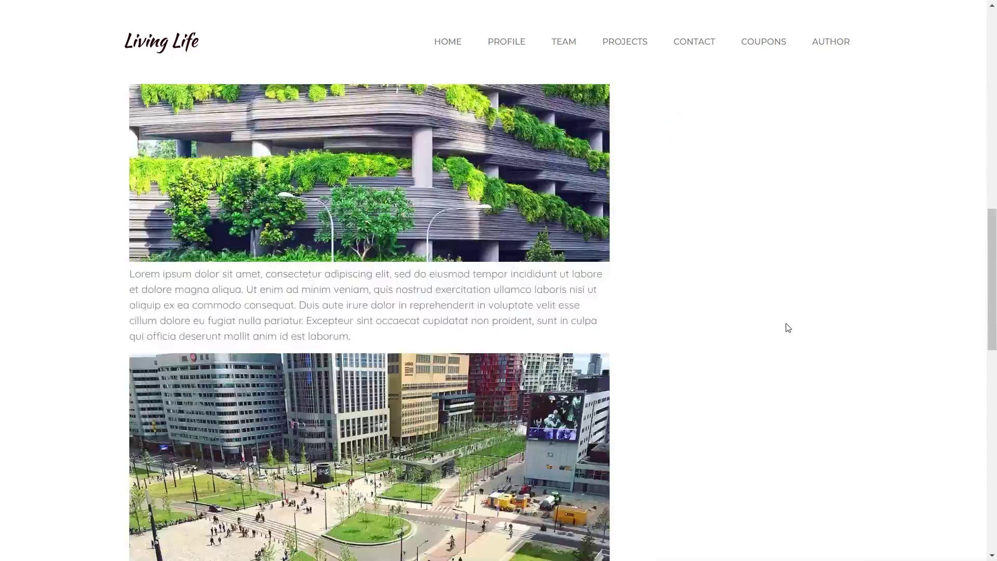
{"action": "scroll", "coordinate": [786, 327], "scroll_direction": "down", "scroll_amount": 10}
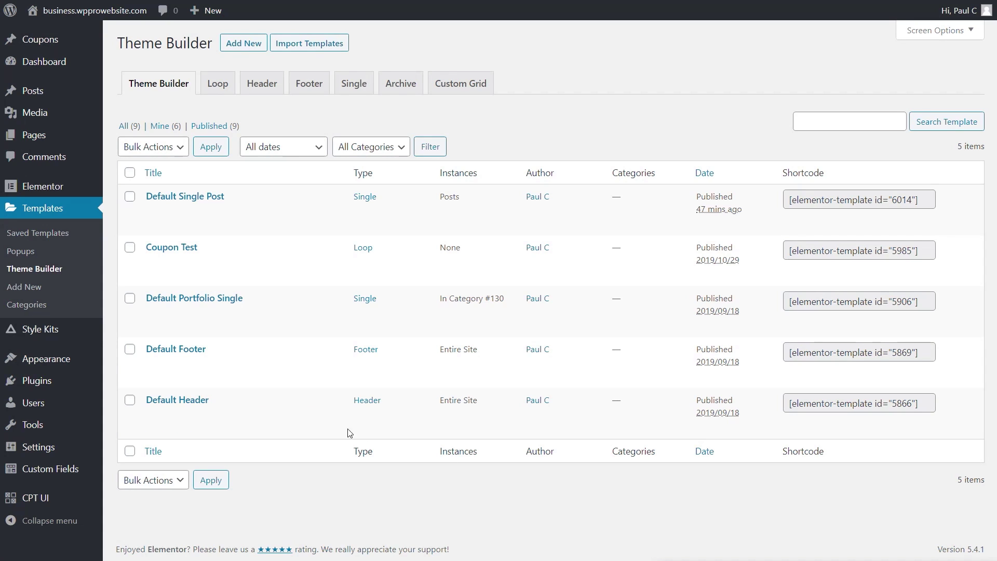
Filter the Theme Builder templates to Single and open Default Portfolio Single for editing with Elementor.
{"action": "left_click", "coordinate": [345, 94]}
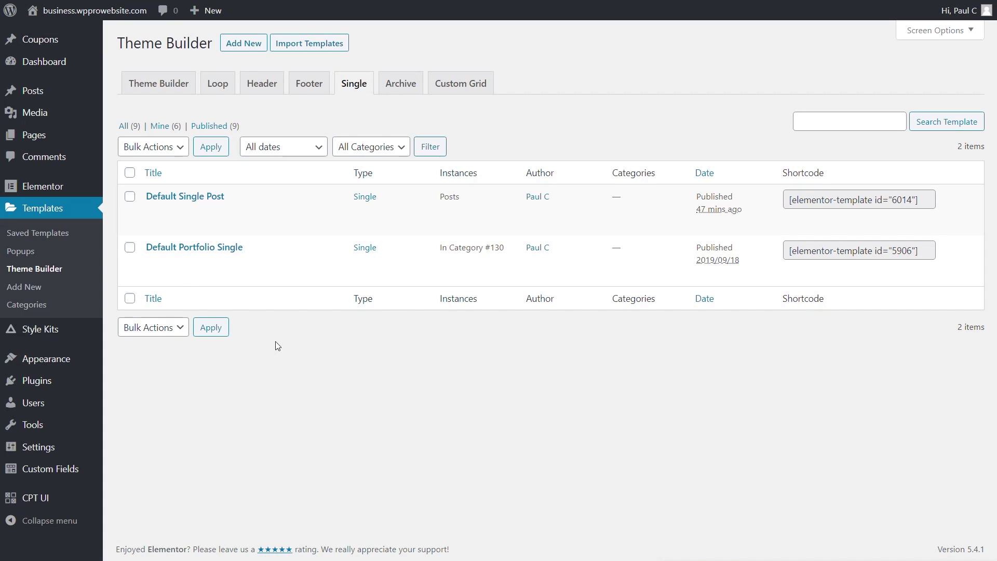
{"action": "mouse_move", "coordinate": [158, 267]}
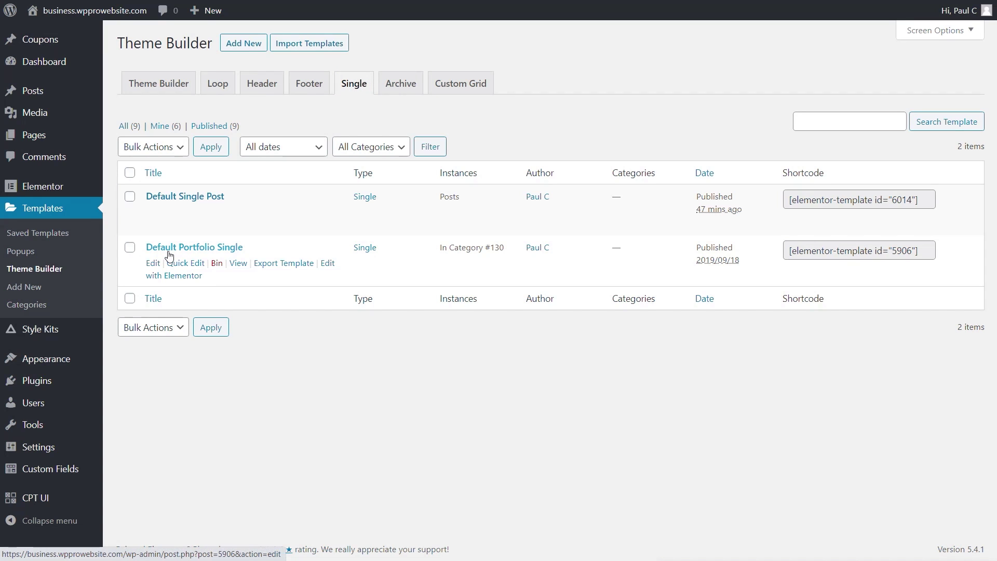
{"action": "left_click", "coordinate": [190, 276]}
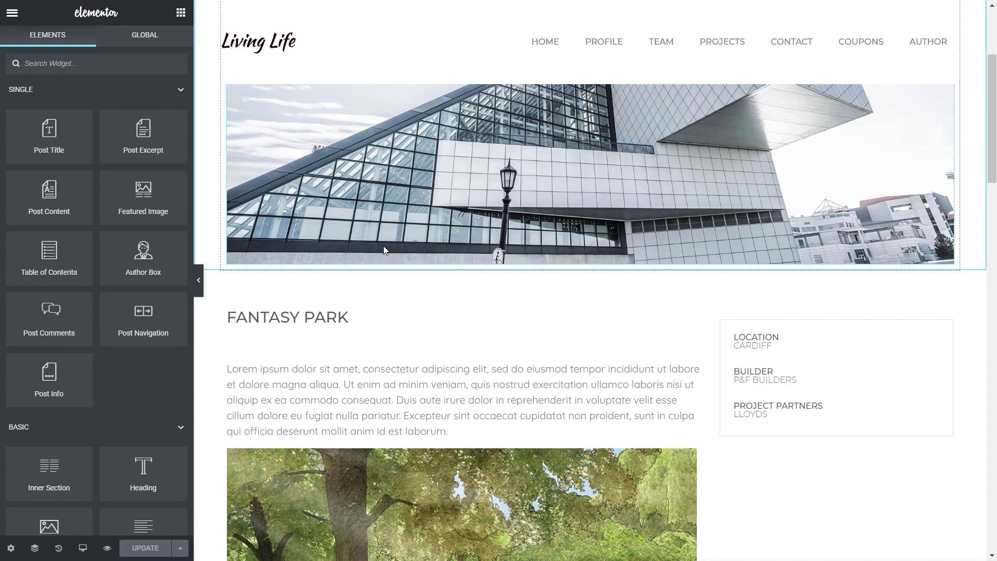
Add a Posts widget below the Related Projects by Architect heading.
{"action": "scroll", "coordinate": [383, 245], "scroll_direction": "down", "scroll_amount": 20}
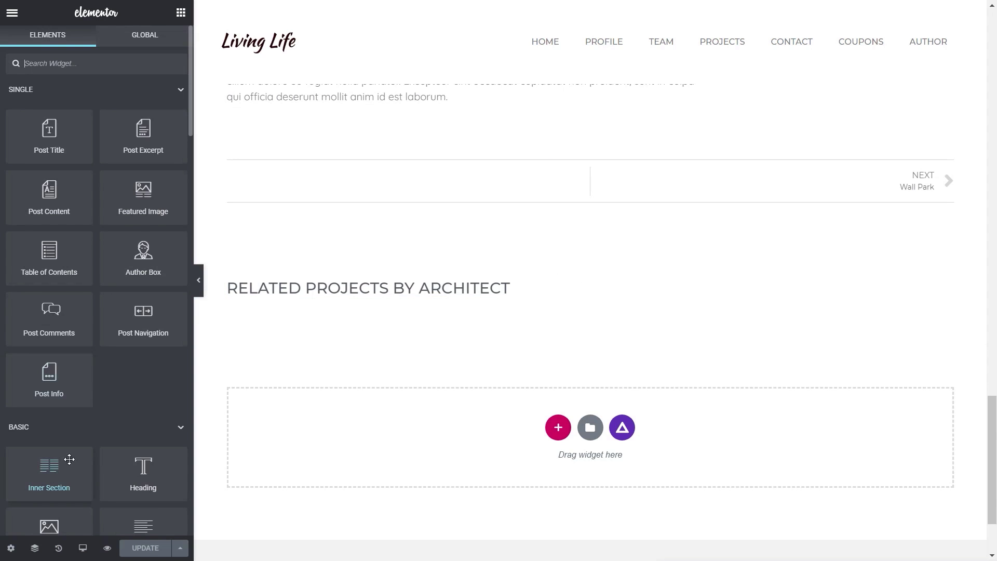
{"action": "scroll", "coordinate": [138, 394], "scroll_direction": "down", "scroll_amount": 9}
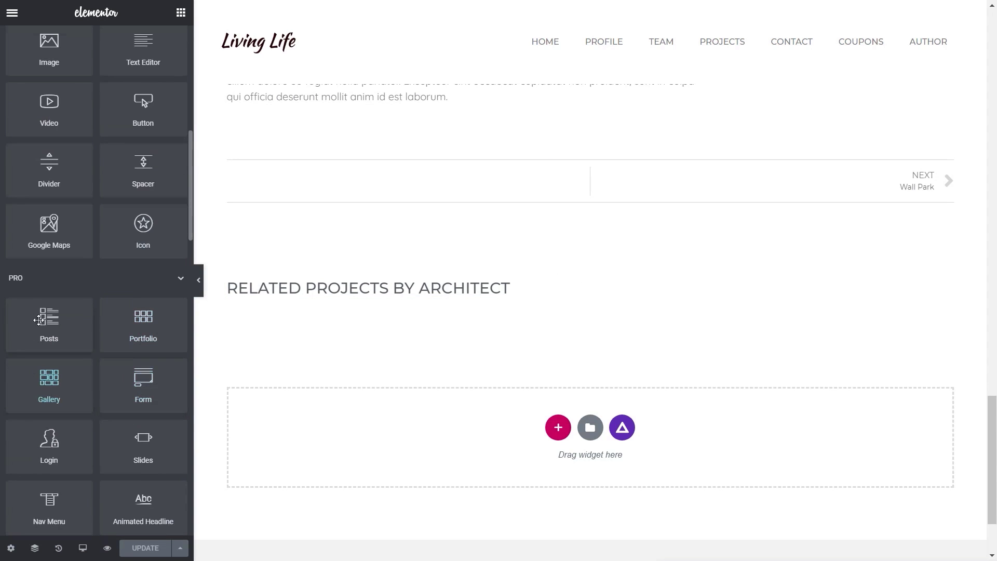
{"action": "left_click_drag", "start_coordinate": [40, 324], "coordinate": [335, 304]}
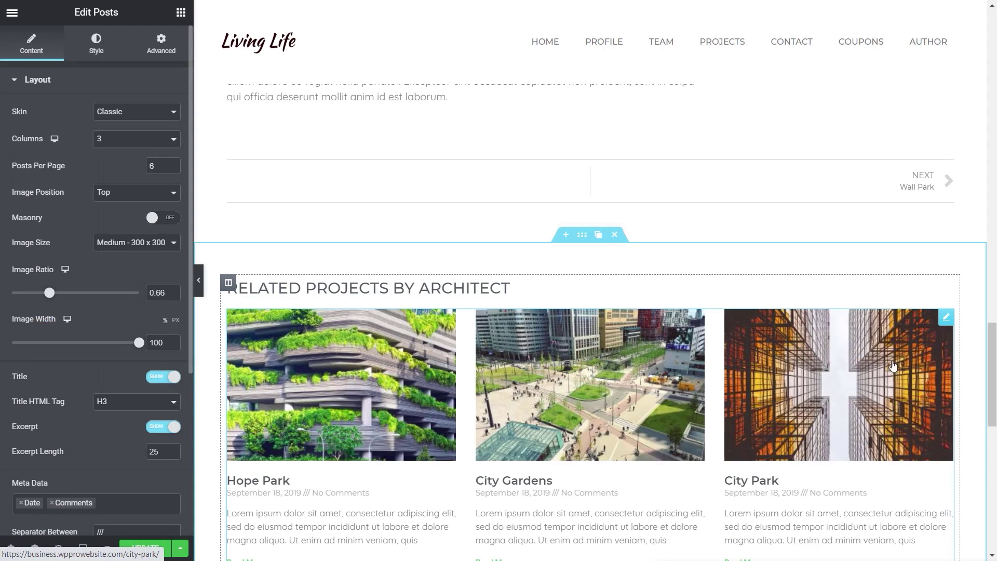
{"action": "scroll", "coordinate": [850, 421], "scroll_direction": "down", "scroll_amount": 1}
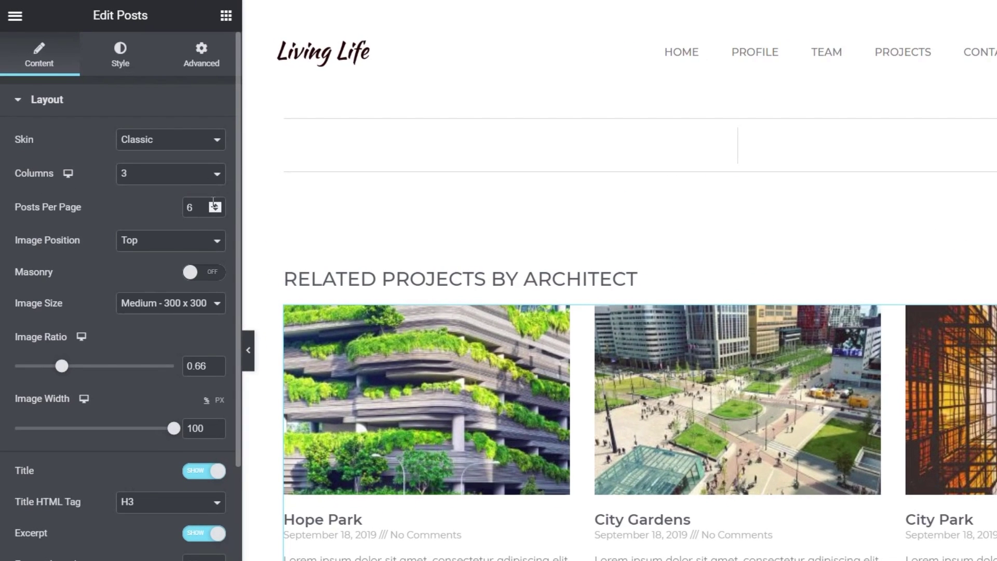
Set the Posts widget to 3 posts per page and its image size to Medium Large - 768 x 0.
{"action": "double_click", "coordinate": [190, 207]}
{"action": "type", "text": "3"}
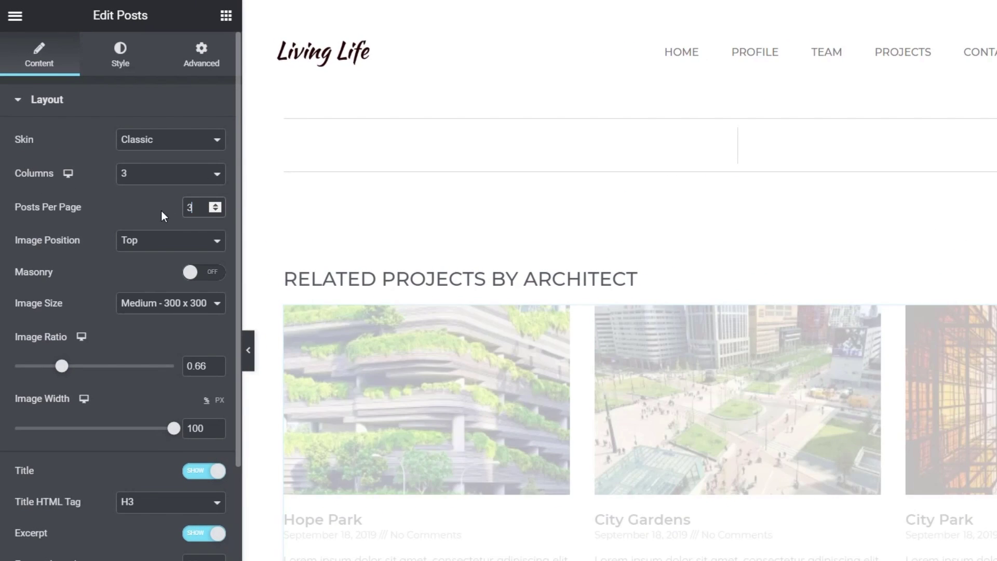
{"action": "left_click", "coordinate": [169, 303]}
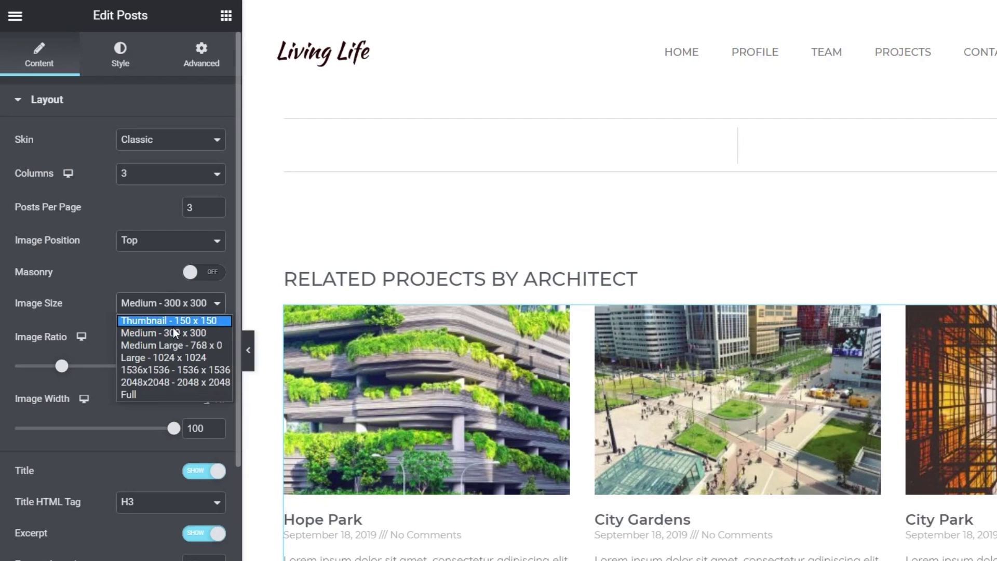
{"action": "left_click", "coordinate": [172, 346]}
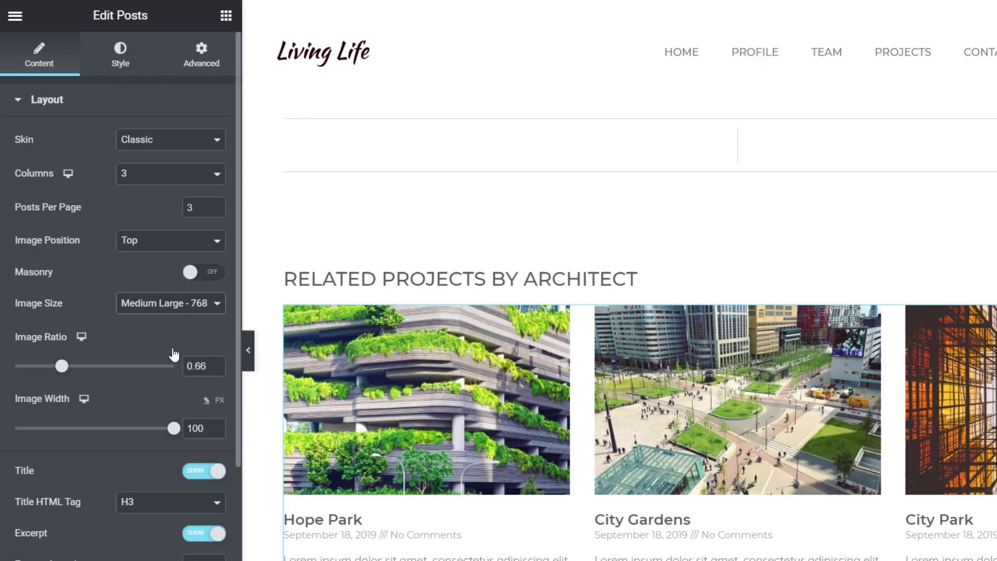
Replace the Date and Comments meta data of the Posts widget with Author.
{"action": "scroll", "coordinate": [101, 408], "scroll_direction": "down", "scroll_amount": 4}
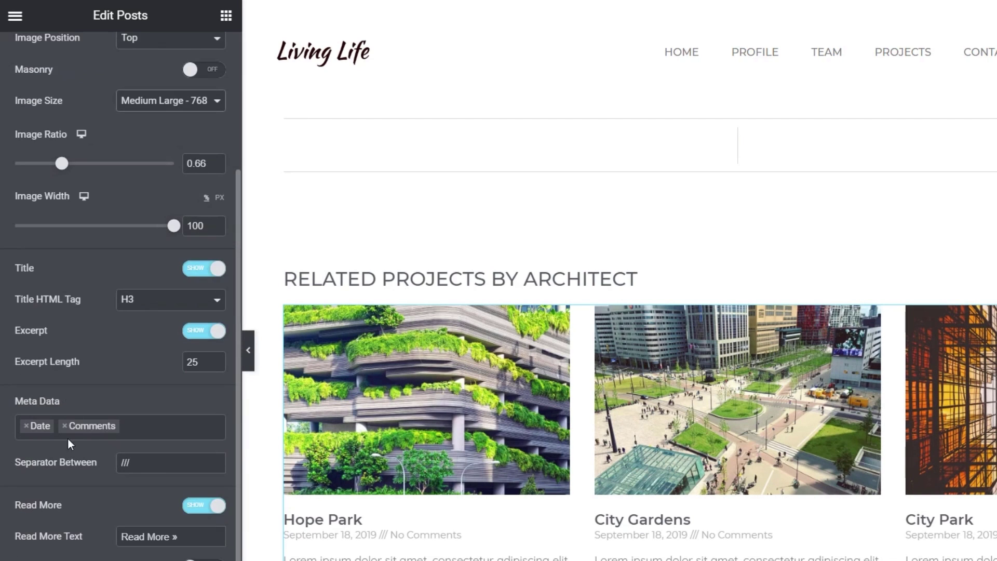
{"action": "left_click", "coordinate": [64, 425]}
{"action": "left_click", "coordinate": [26, 426]}
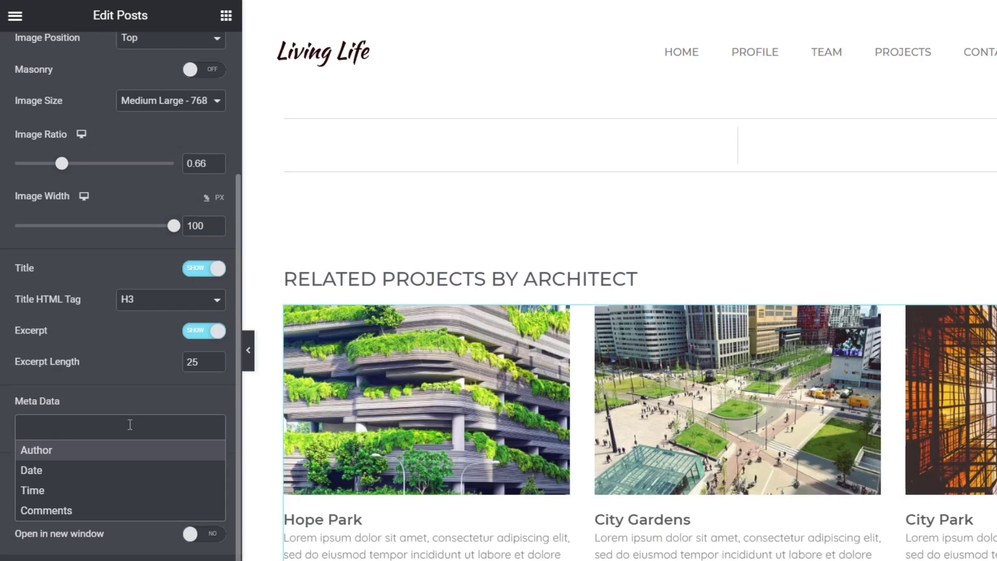
{"action": "left_click", "coordinate": [59, 453]}
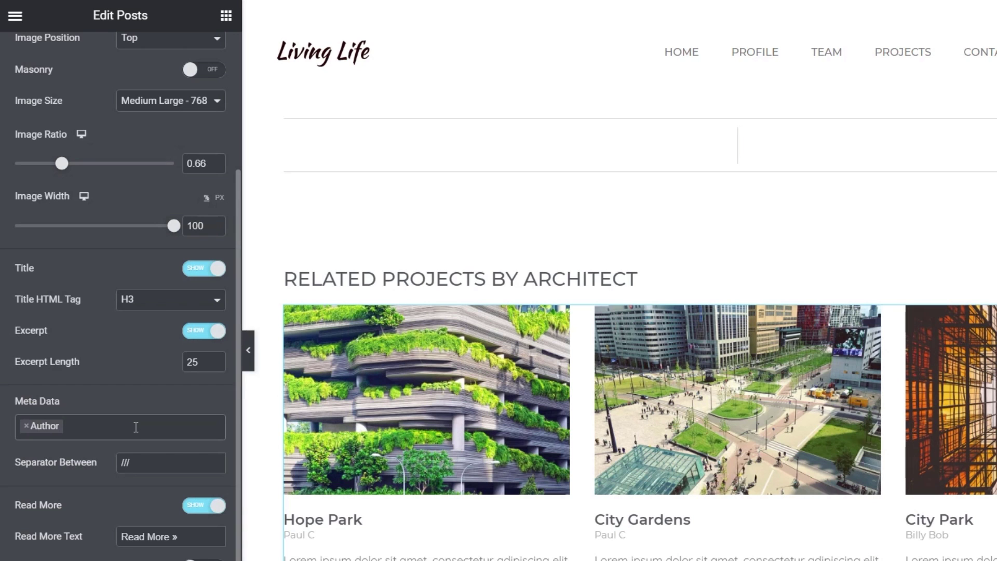
Check the authors shown on the related project cards and open the Posts widget's query settings.
{"action": "key", "text": "ctrl+p"}
{"action": "scroll", "coordinate": [378, 427], "scroll_direction": "down", "scroll_amount": 2}
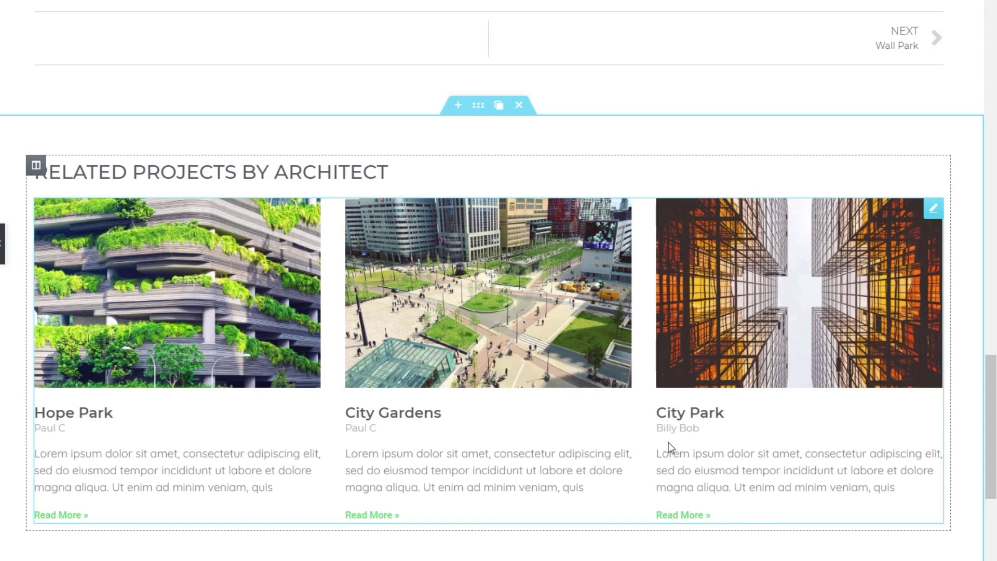
{"action": "left_click", "coordinate": [288, 378]}
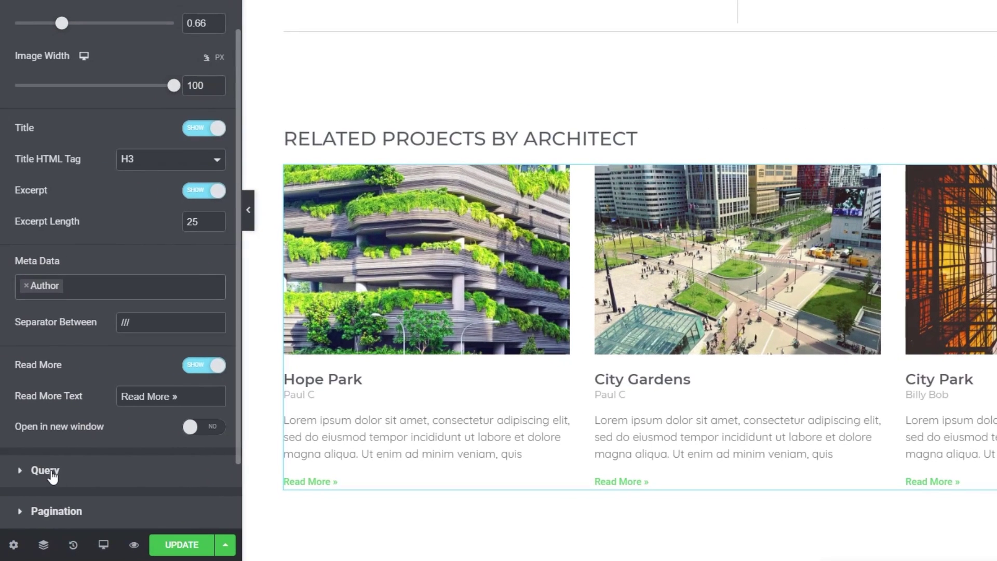
{"action": "left_click", "coordinate": [51, 472]}
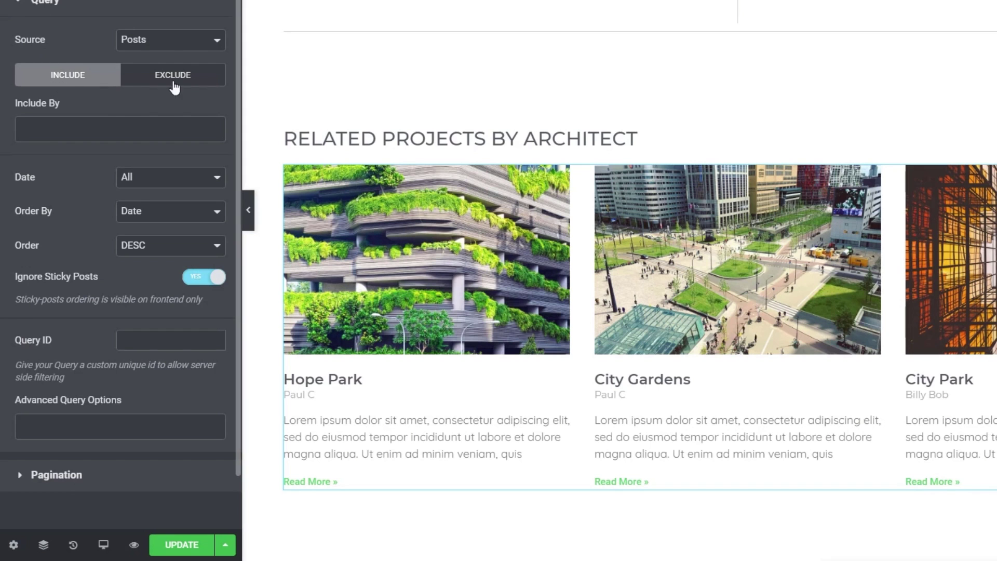
Try to include posts in the query by Author, and remove that condition again.
{"action": "left_click", "coordinate": [104, 134]}
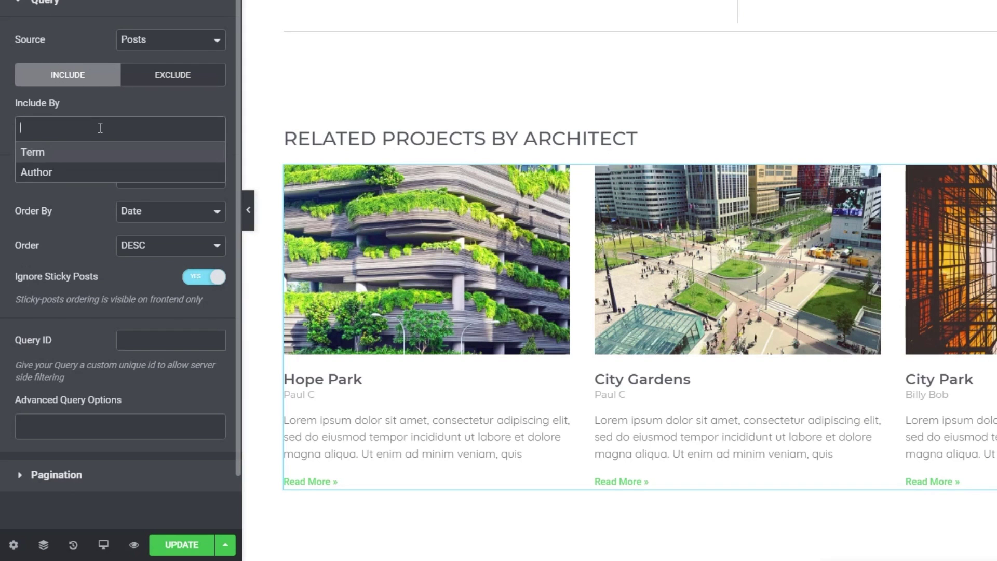
{"action": "left_click", "coordinate": [52, 175]}
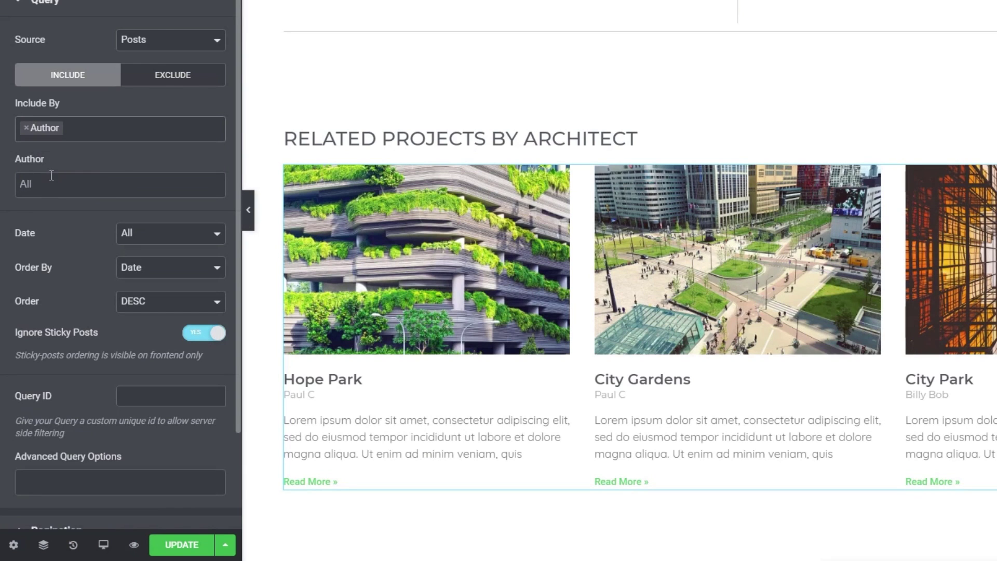
{"action": "left_click", "coordinate": [53, 190]}
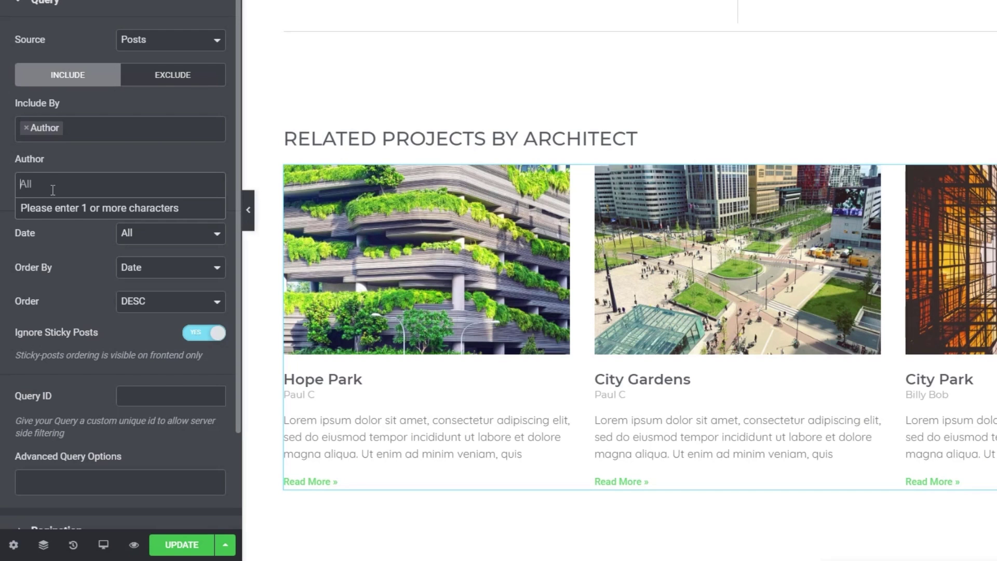
{"action": "left_click", "coordinate": [26, 128]}
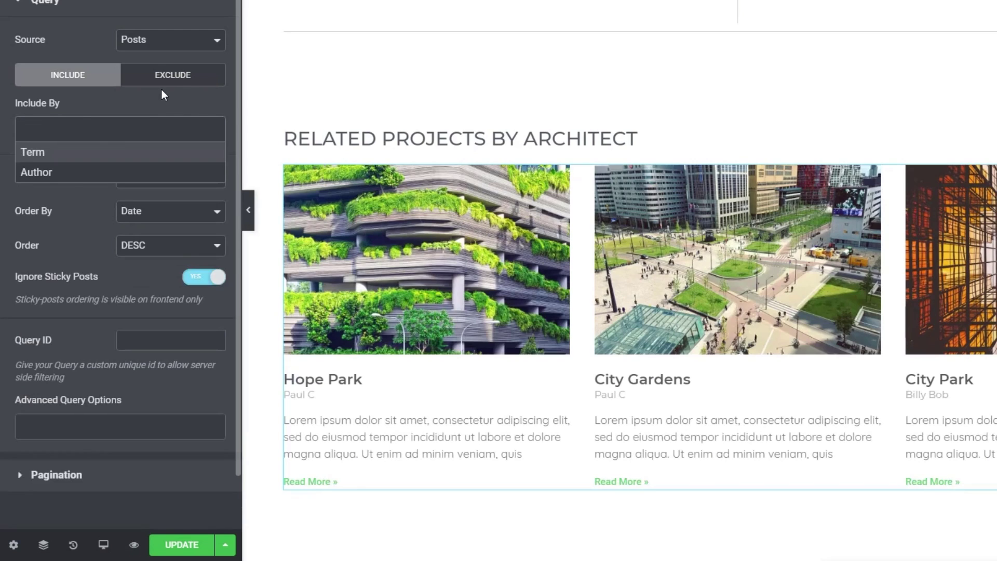
{"action": "left_click", "coordinate": [135, 104]}
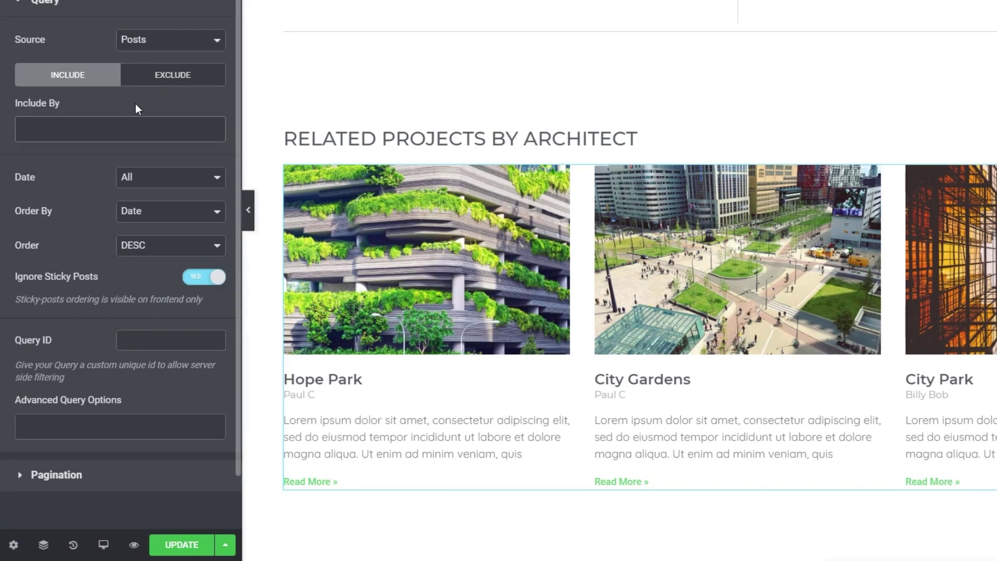
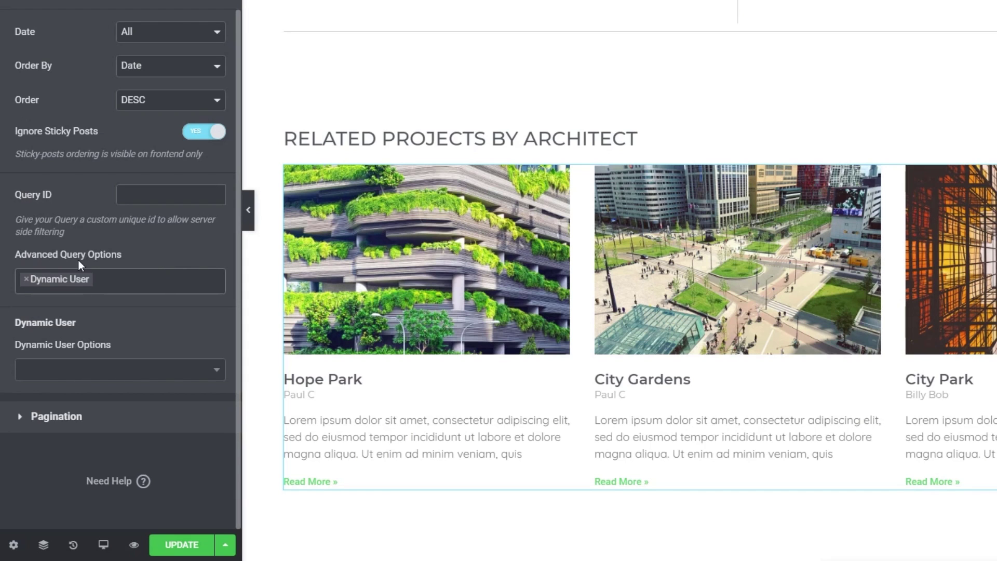
Add Dynamic Date and Time to the query's advanced query options.
{"action": "left_click", "coordinate": [122, 279]}
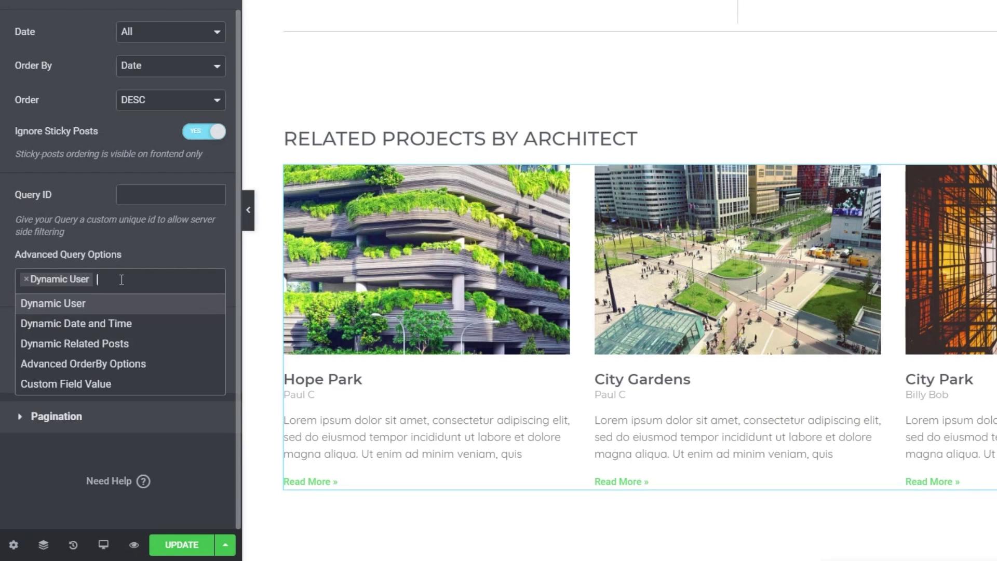
{"action": "left_click", "coordinate": [124, 323]}
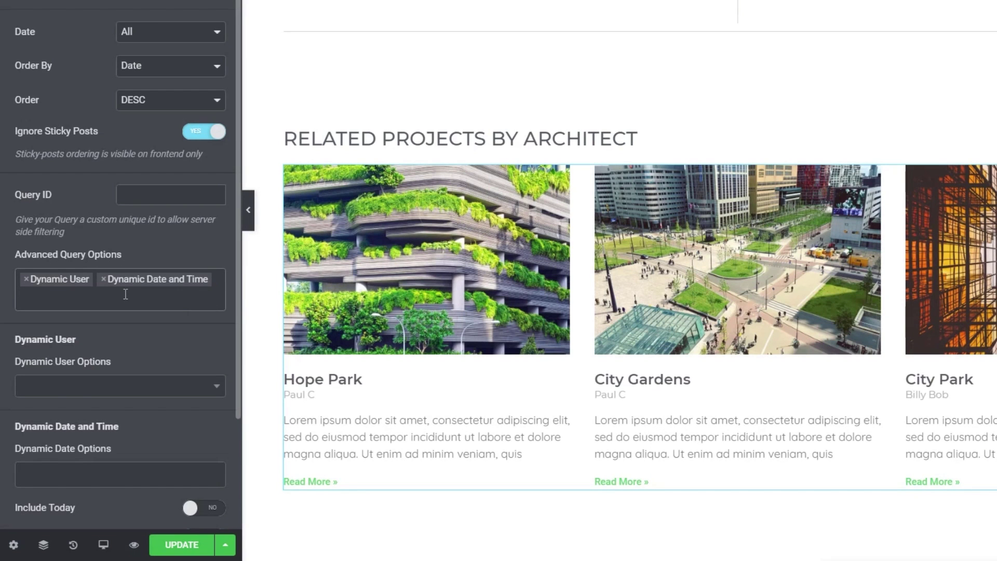
Try Advanced OrderBy Options in the query's advanced query options, then remove it and Dynamic Date and Time, keeping Dynamic User.
{"action": "left_click", "coordinate": [125, 293]}
{"action": "left_click", "coordinate": [124, 378]}
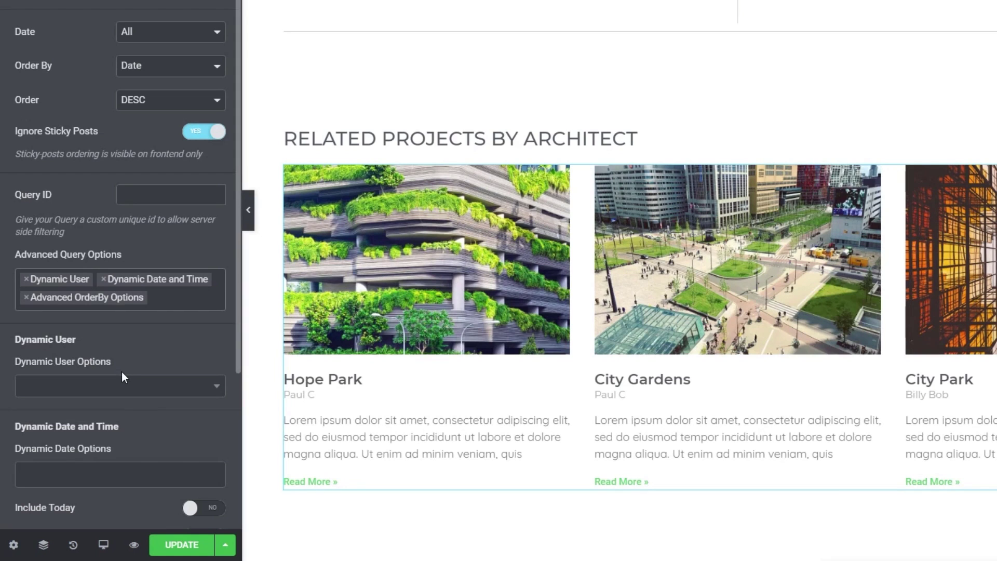
{"action": "left_click", "coordinate": [26, 298]}
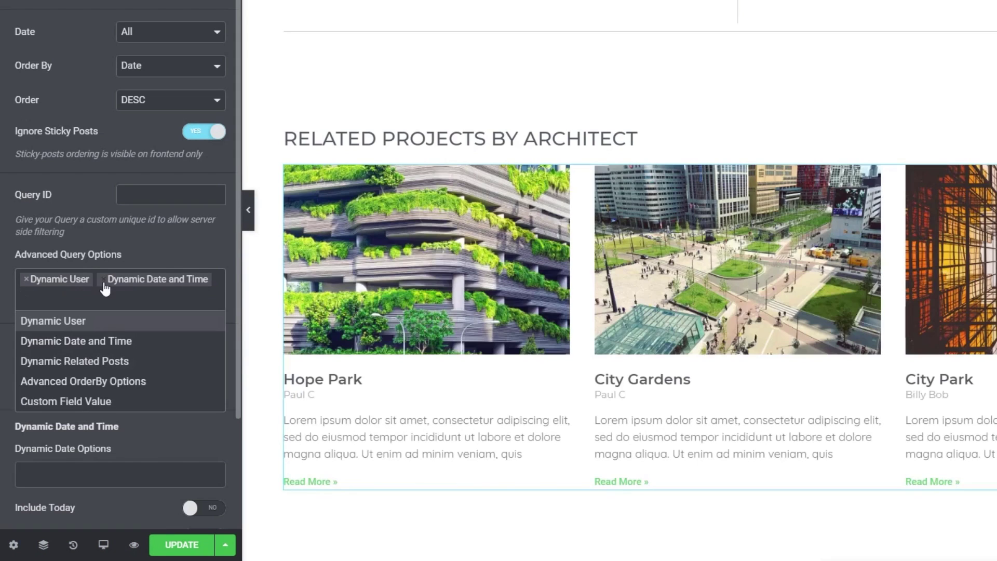
{"action": "left_click", "coordinate": [103, 279]}
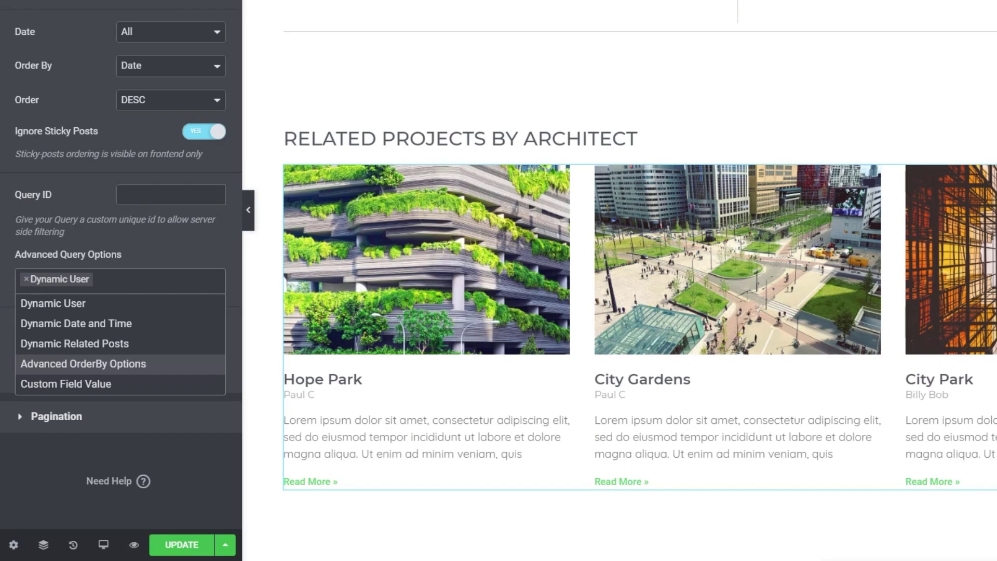
{"action": "left_click", "coordinate": [222, 475]}
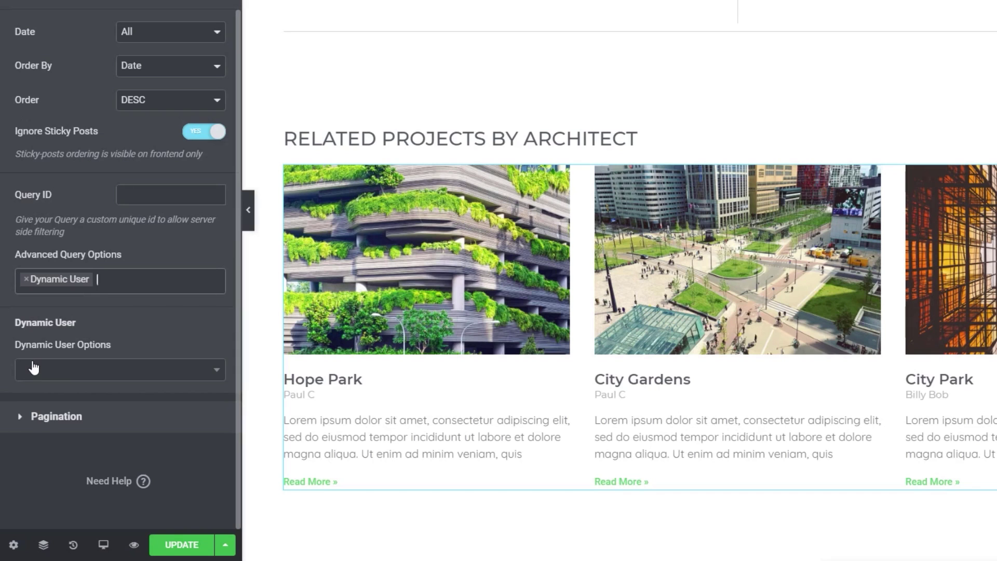
Set Dynamic User Options to Post Author is Current Post/Archive Author and check the related projects against the previewed project.
{"action": "left_click", "coordinate": [89, 373]}
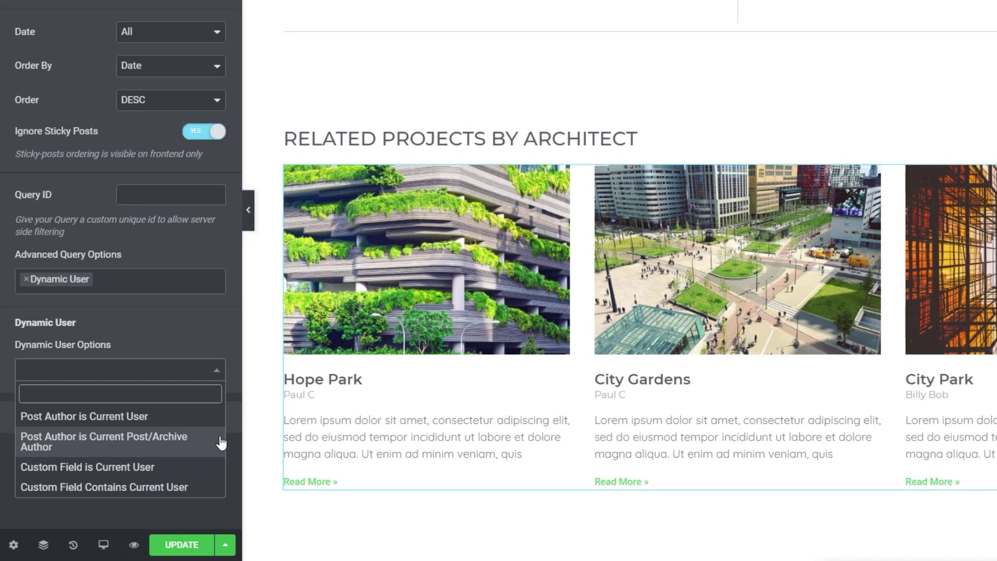
{"action": "left_click", "coordinate": [186, 439]}
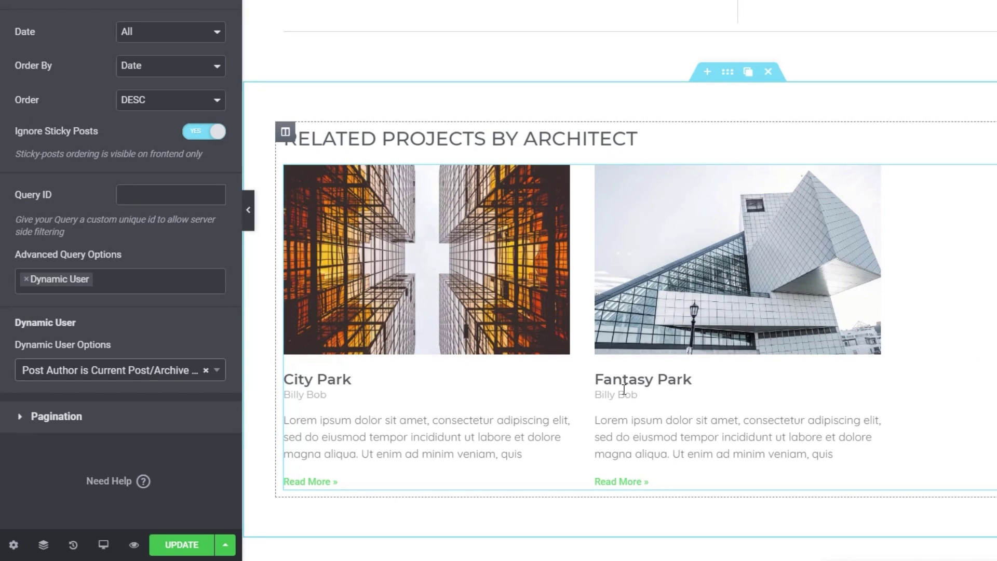
{"action": "scroll", "coordinate": [626, 374], "scroll_direction": "up", "scroll_amount": 8}
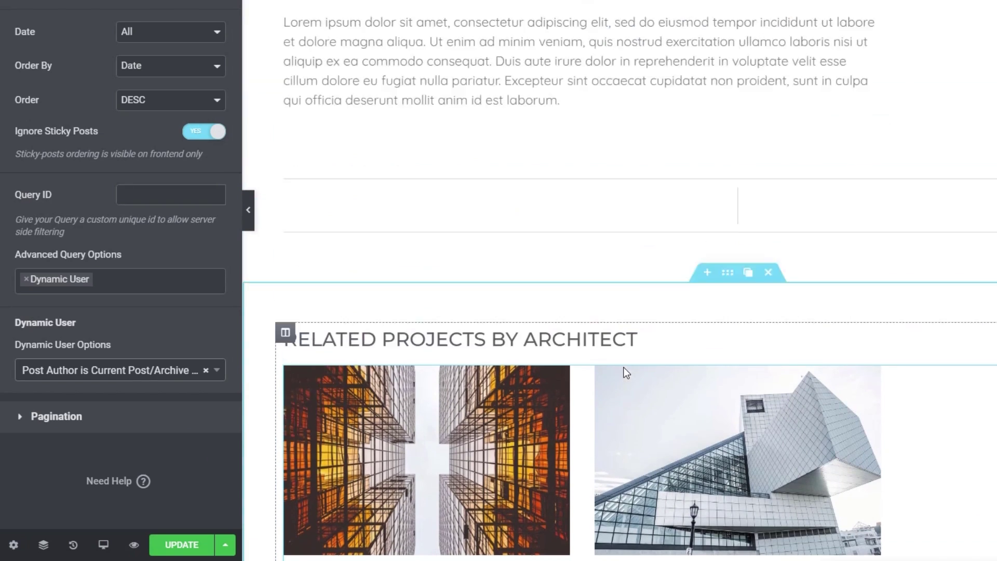
{"action": "scroll", "coordinate": [625, 369], "scroll_direction": "up", "scroll_amount": 15}
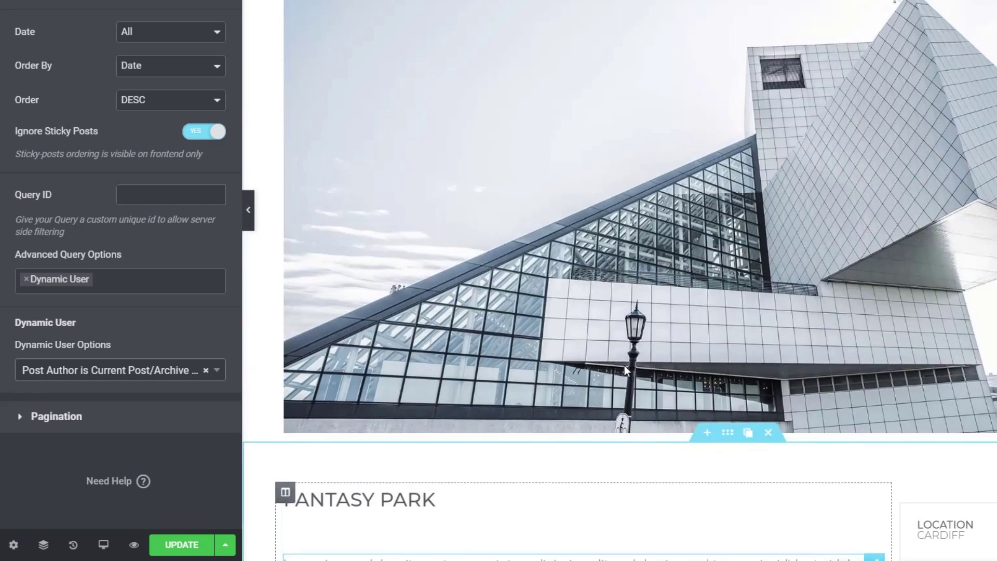
{"action": "scroll", "coordinate": [624, 365], "scroll_direction": "down", "scroll_amount": 15}
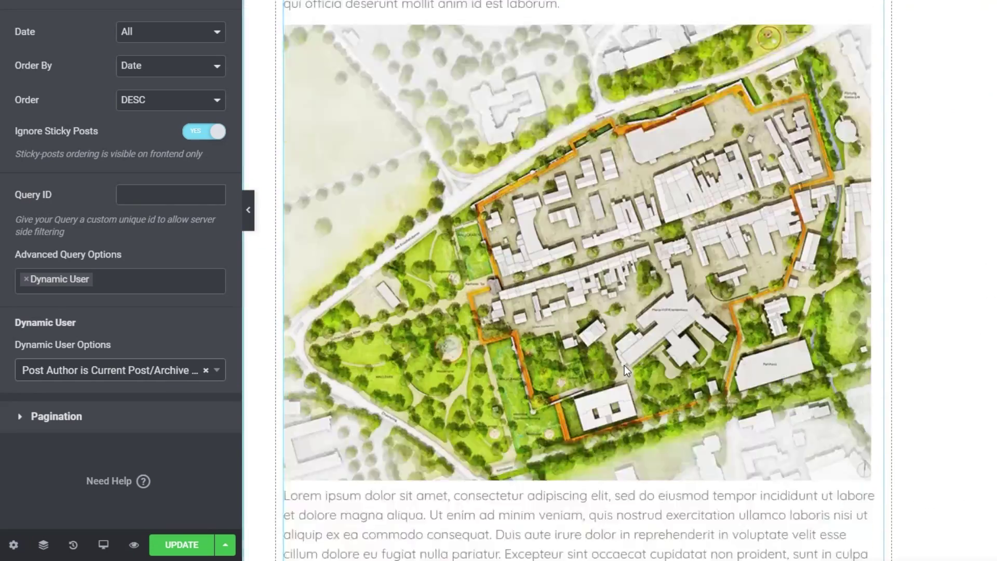
{"action": "scroll", "coordinate": [624, 365], "scroll_direction": "down", "scroll_amount": 10}
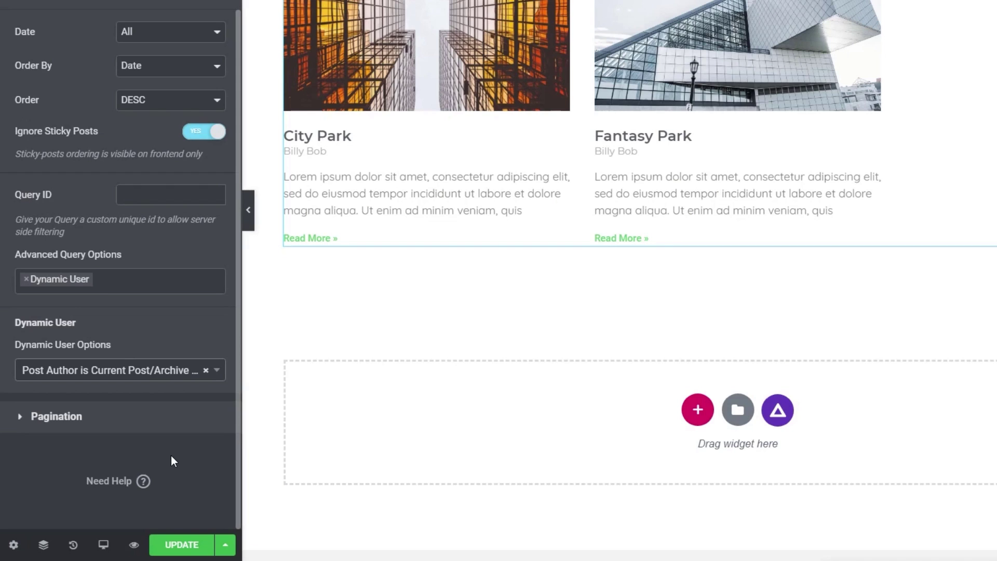
Try Custom Field Contains Current User as the Dynamic User option, and restore Post Author is Current Post/Archive Author.
{"action": "left_click", "coordinate": [221, 370]}
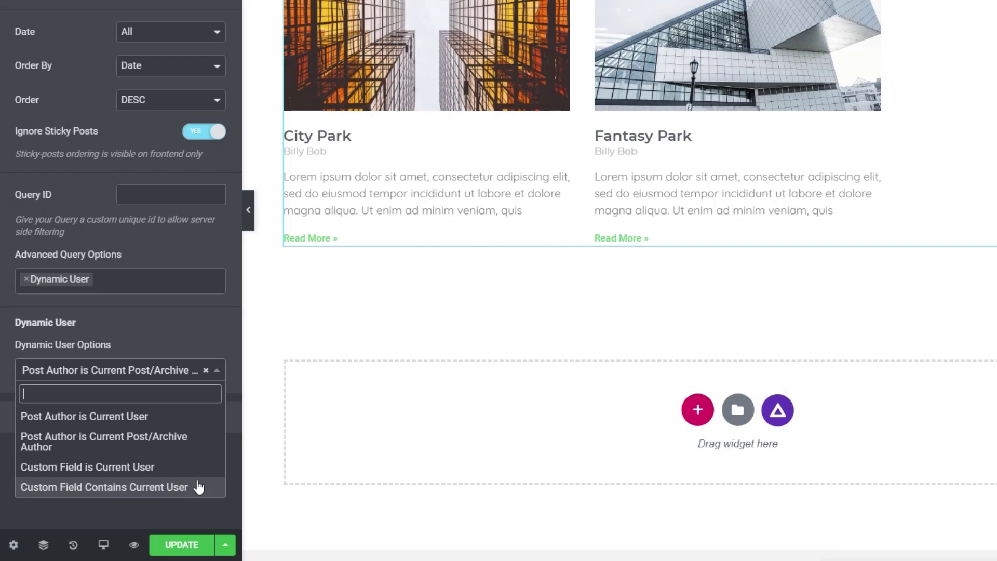
{"action": "left_click", "coordinate": [133, 488]}
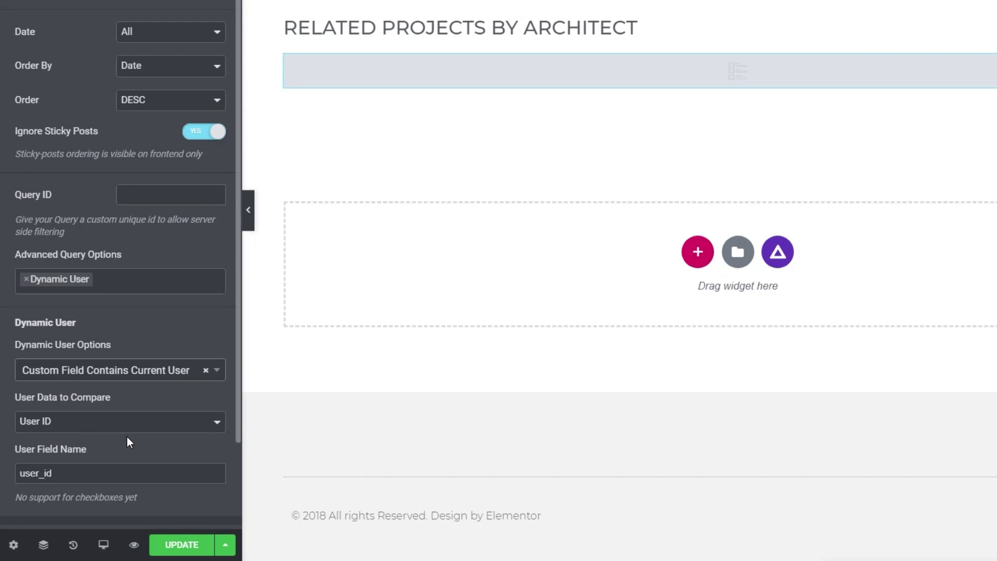
{"action": "left_click", "coordinate": [217, 372]}
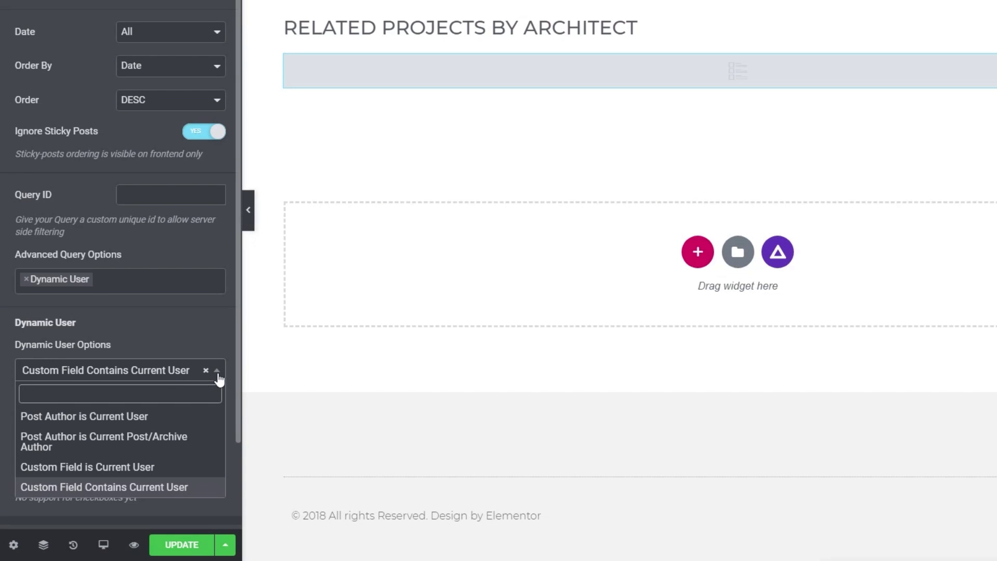
{"action": "left_click", "coordinate": [122, 443]}
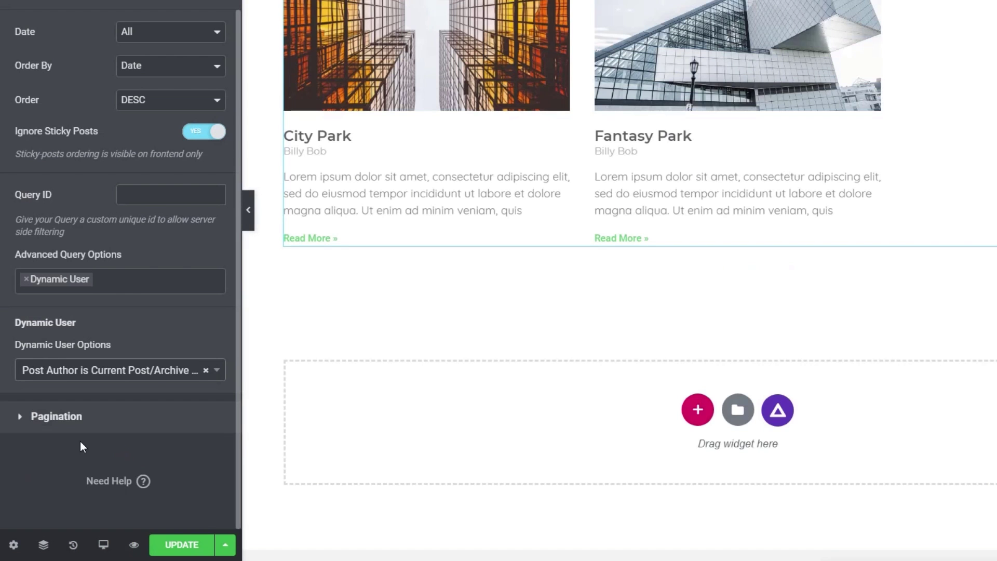
Update the template and check the related projects by architect on the live Hope Park project page.
{"action": "left_click", "coordinate": [182, 544]}
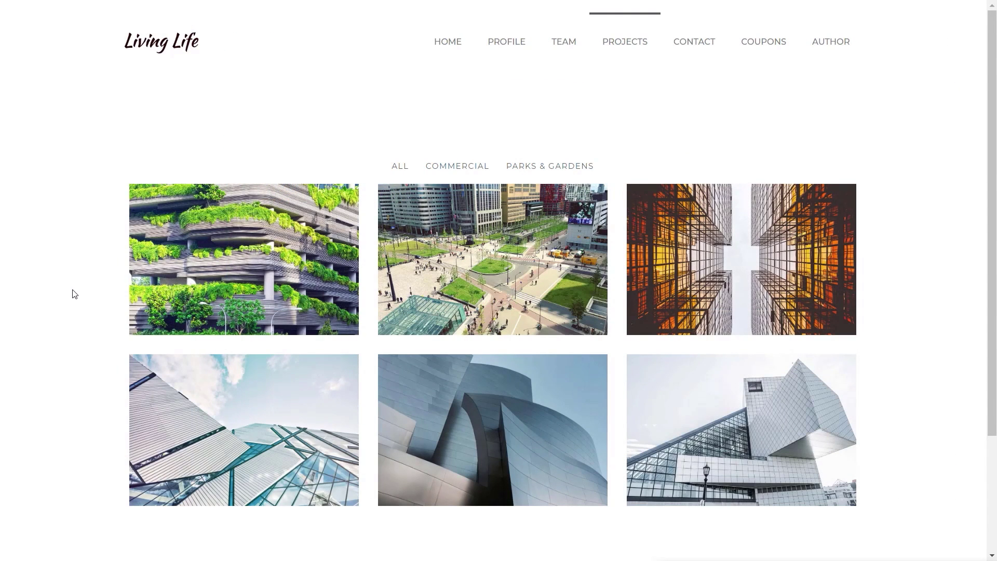
{"action": "left_click", "coordinate": [244, 283]}
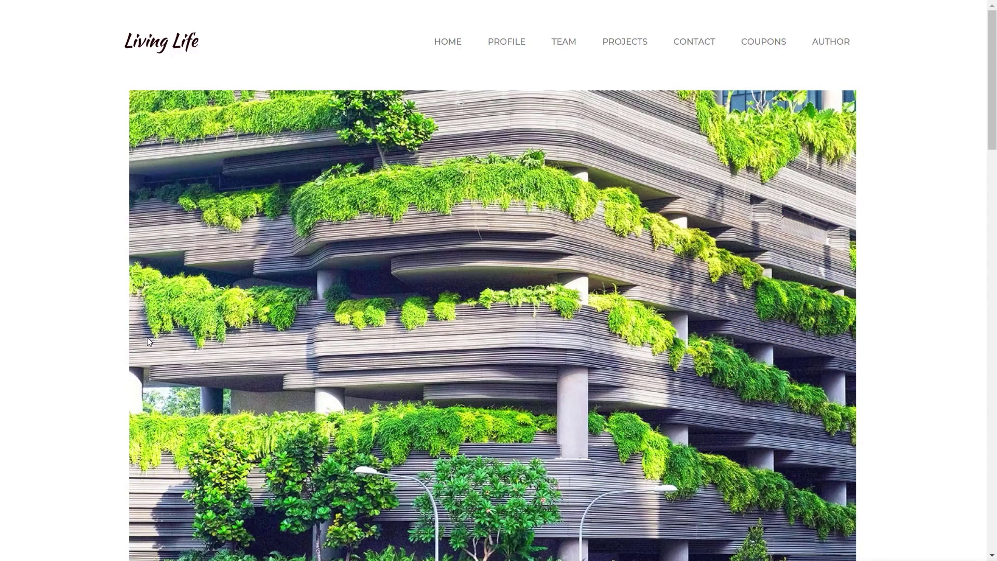
{"action": "scroll", "coordinate": [148, 339], "scroll_direction": "down", "scroll_amount": 15}
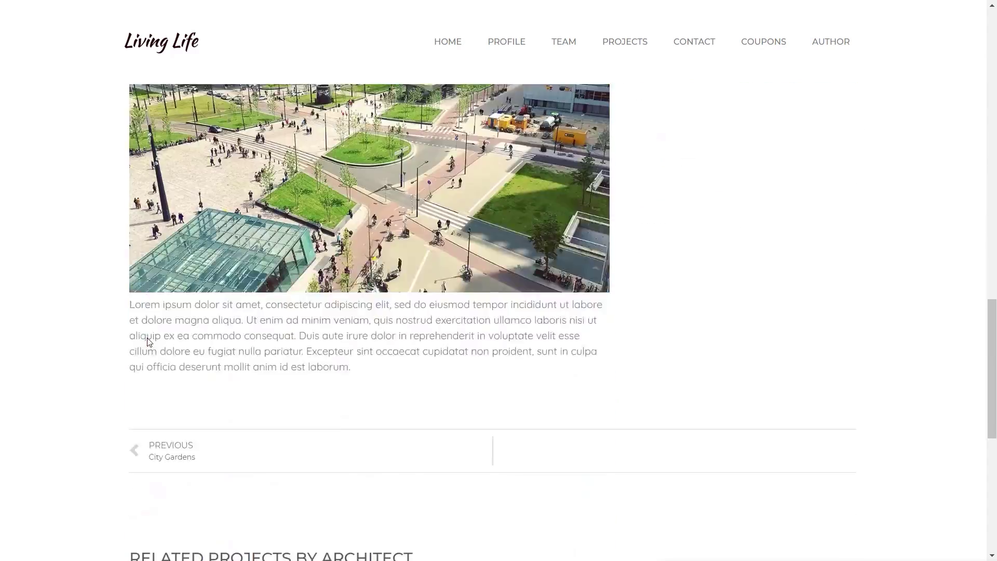
{"action": "scroll", "coordinate": [149, 342], "scroll_direction": "down", "scroll_amount": 6}
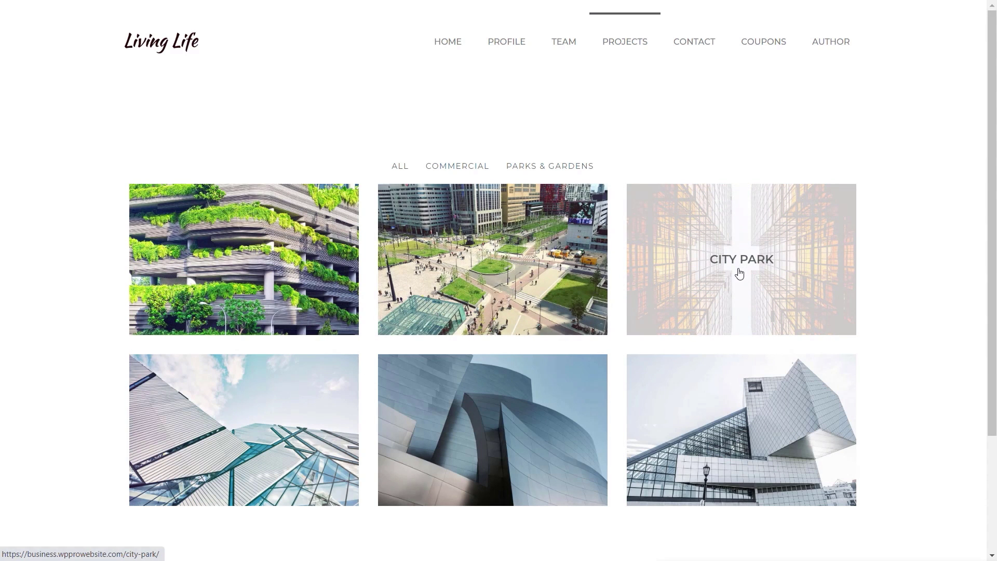
Open the City Park project on the live site and check its related projects by architect.
{"action": "left_click", "coordinate": [740, 274]}
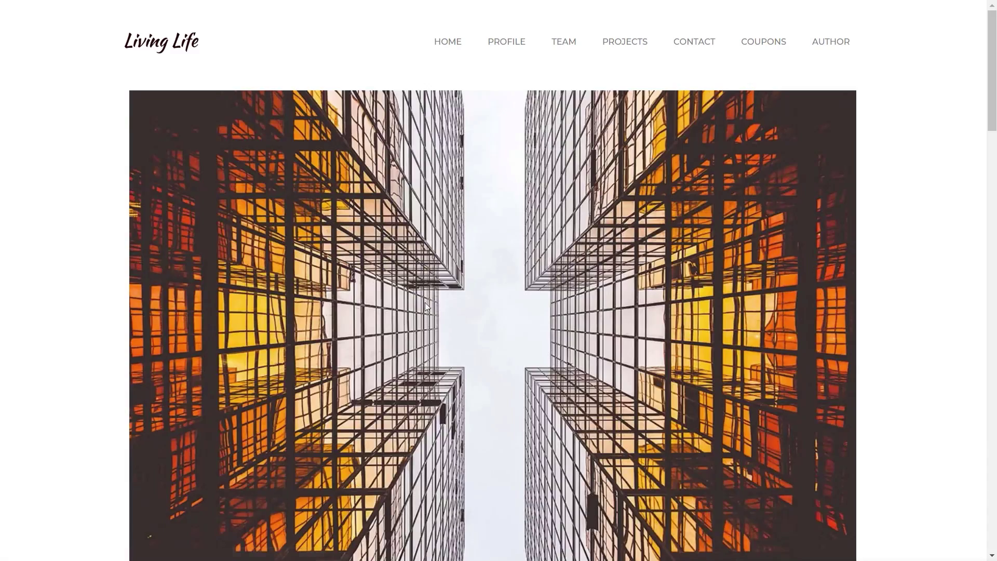
{"action": "scroll", "coordinate": [451, 297], "scroll_direction": "down", "scroll_amount": 20}
{"action": "scroll", "coordinate": [133, 342], "scroll_direction": "down", "scroll_amount": 15}
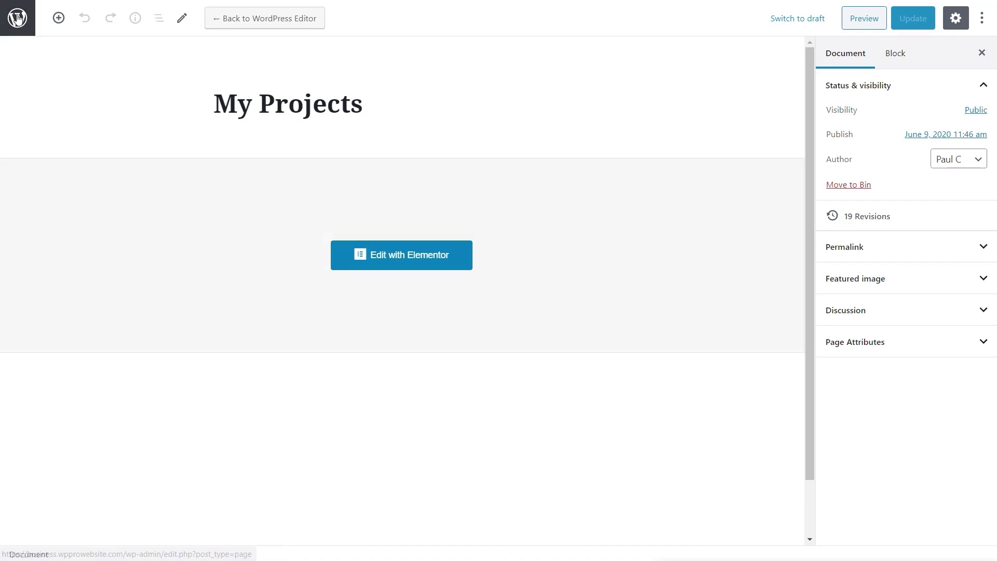
Open the My Projects page in Elementor and add a Posts widget to its empty section.
{"action": "left_click", "coordinate": [428, 264]}
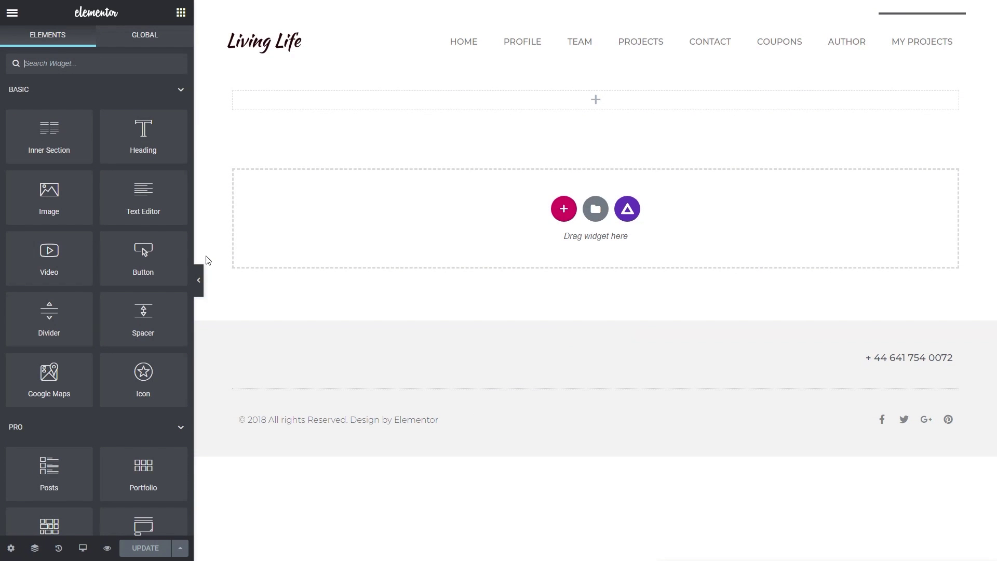
{"action": "scroll", "coordinate": [51, 457], "scroll_direction": "down", "scroll_amount": 2}
{"action": "left_click_drag", "start_coordinate": [52, 387], "coordinate": [469, 111]}
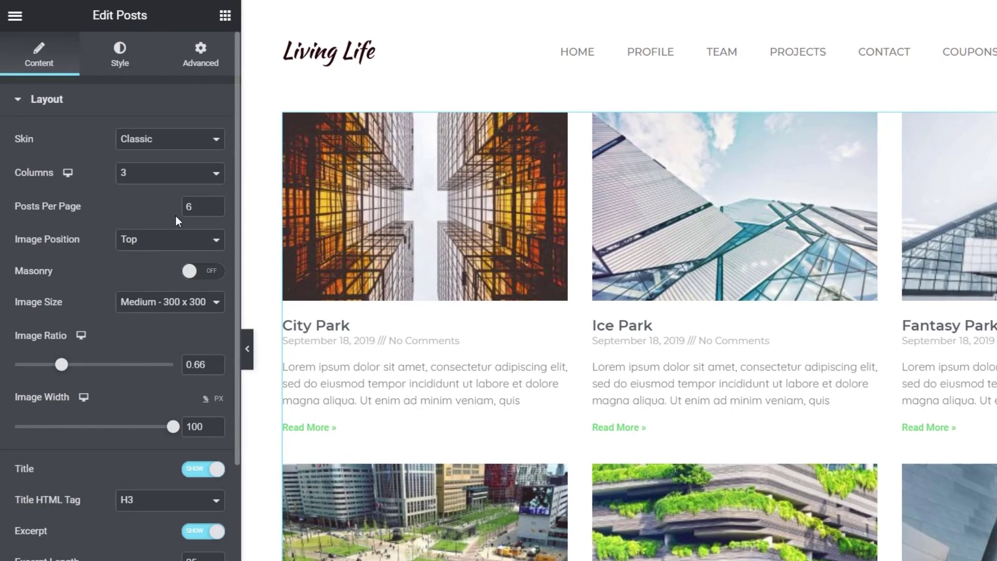
Set the Posts widget's image size to Medium Large - 768 x 0 and replace the Comments meta data with Author.
{"action": "left_click", "coordinate": [160, 304]}
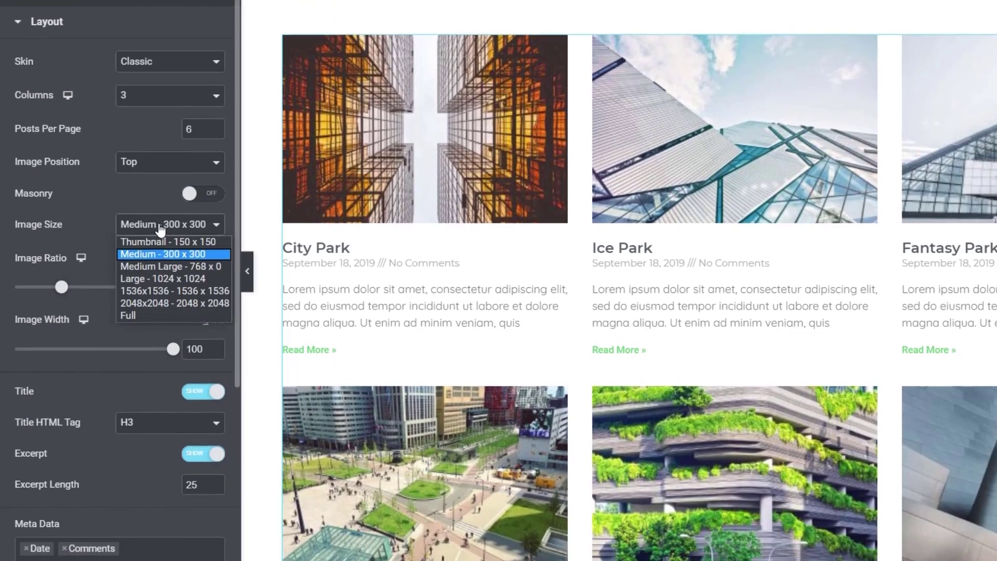
{"action": "left_click", "coordinate": [170, 265]}
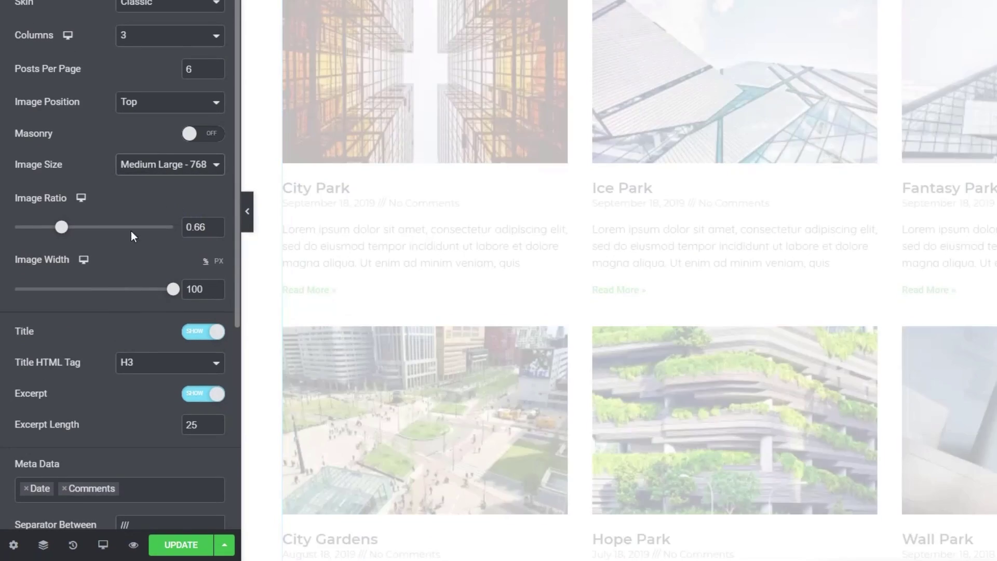
{"action": "left_click", "coordinate": [68, 490]}
{"action": "left_click", "coordinate": [63, 485]}
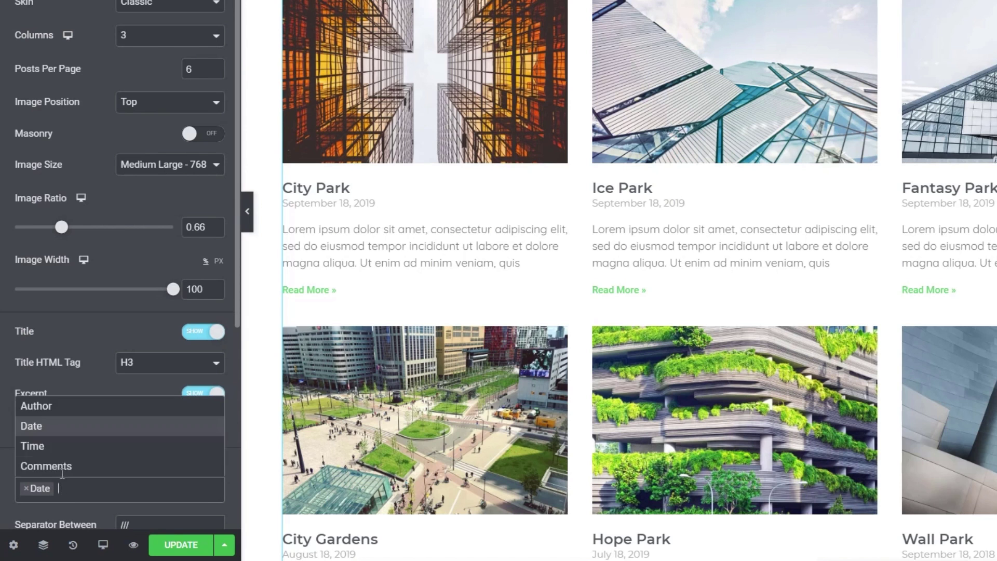
{"action": "left_click", "coordinate": [44, 414]}
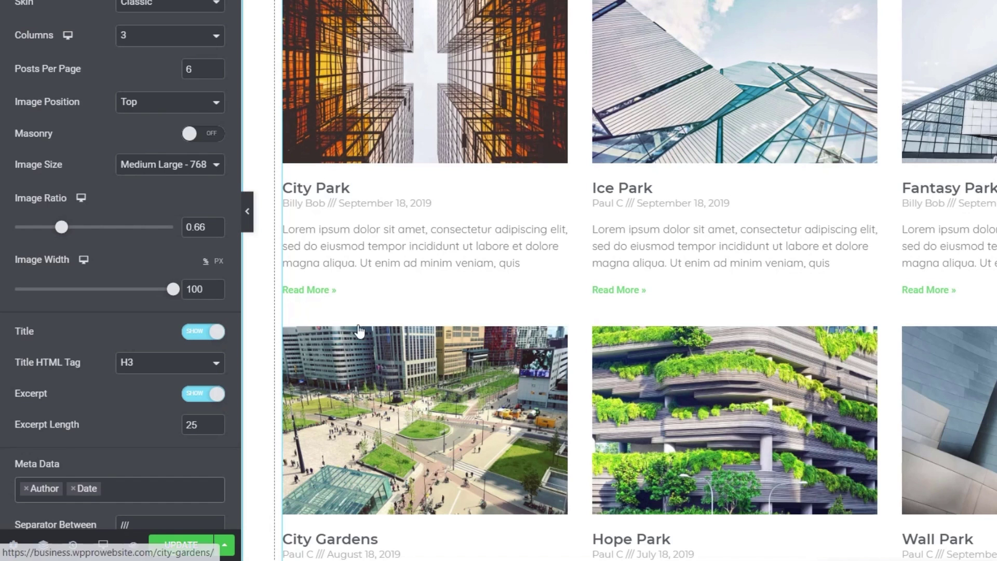
Add Dynamic User to the Posts widget's advanced query options and set it to Post Author is Current User.
{"action": "scroll", "coordinate": [162, 332], "scroll_direction": "down", "scroll_amount": 5}
{"action": "left_click", "coordinate": [44, 378]}
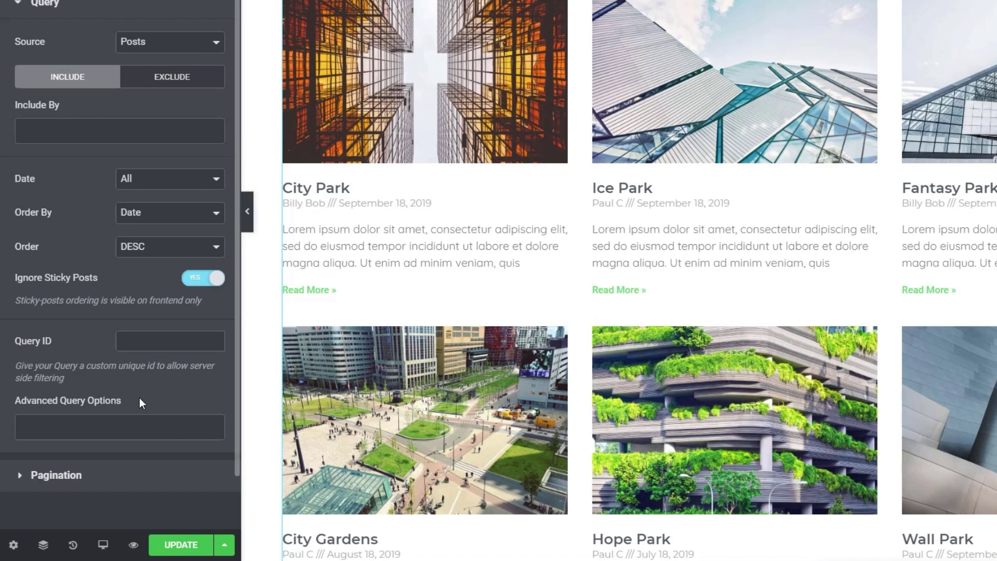
{"action": "left_click", "coordinate": [73, 429]}
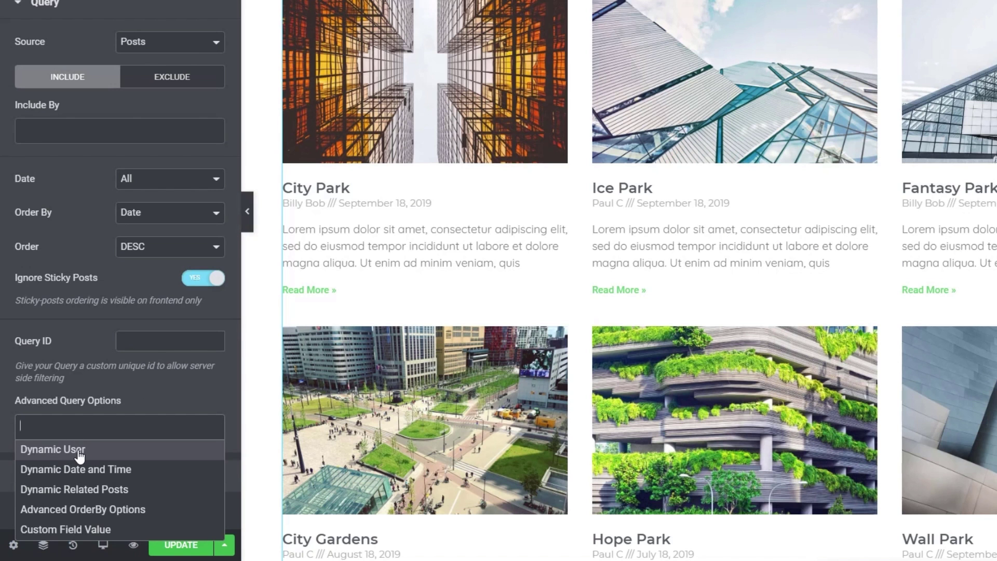
{"action": "left_click", "coordinate": [78, 451]}
{"action": "scroll", "coordinate": [196, 418], "scroll_direction": "down", "scroll_amount": 3}
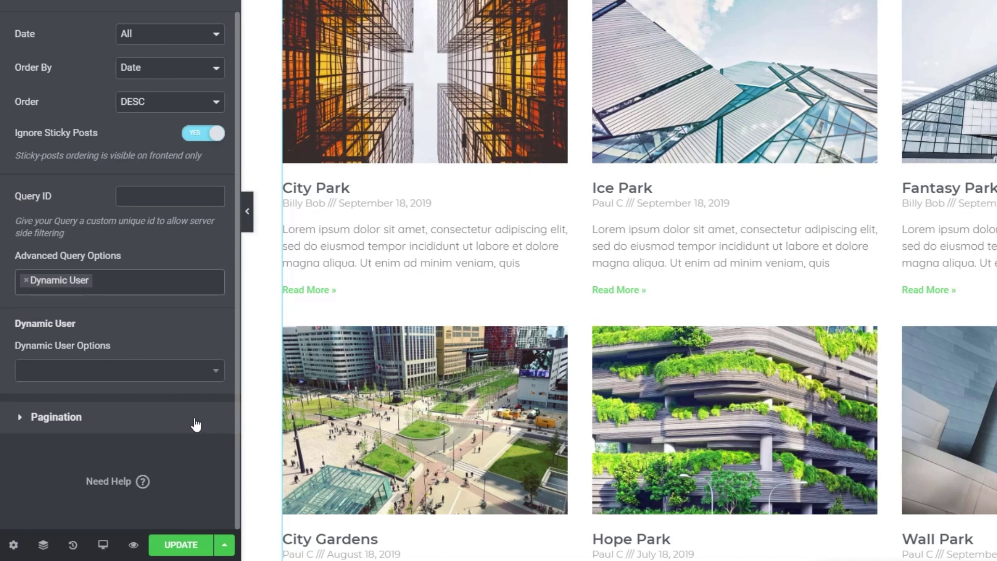
{"action": "left_click", "coordinate": [106, 370]}
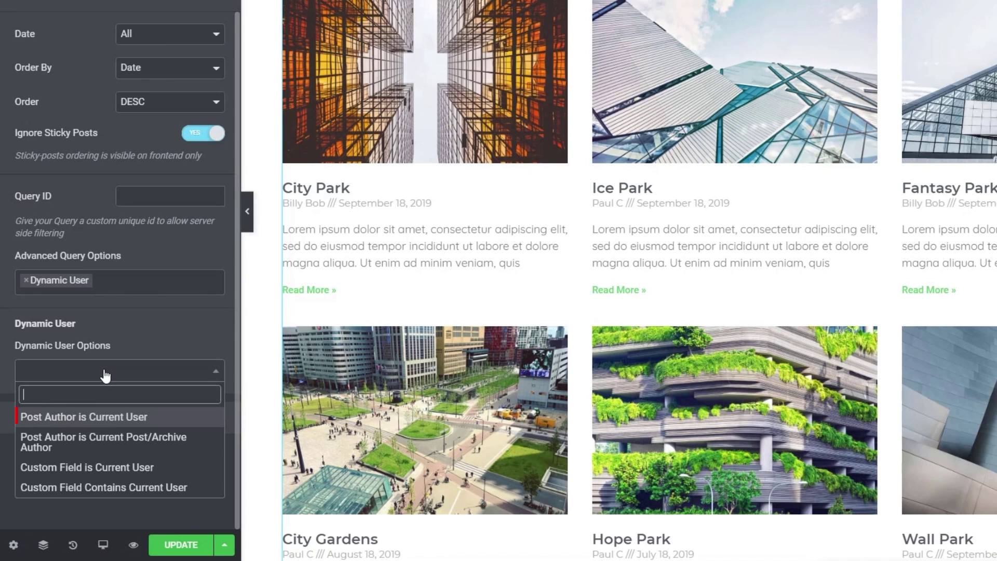
{"action": "left_click", "coordinate": [134, 421]}
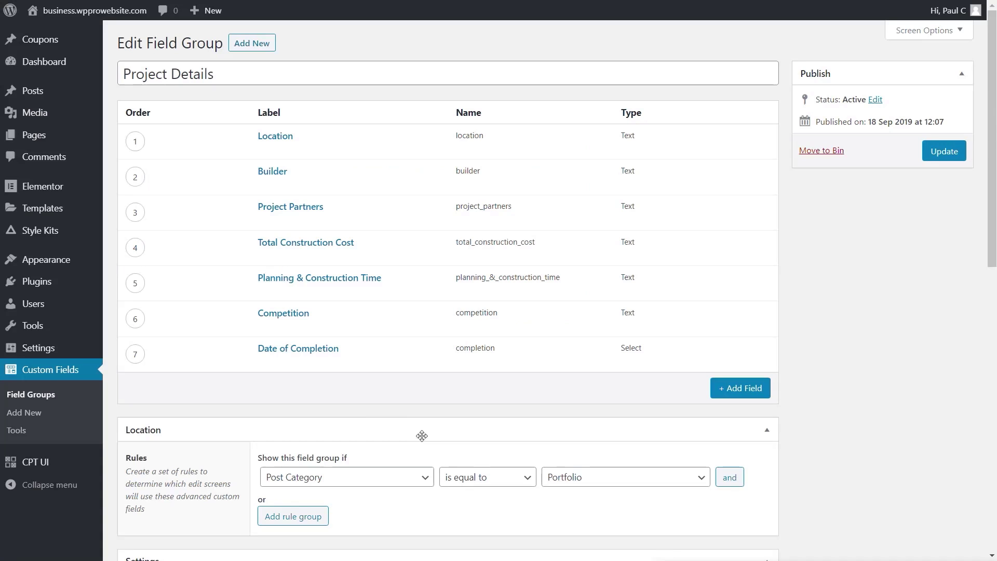
Expand the Date of Completion field in the Project Details field group and examine its choices and available field types.
{"action": "left_click", "coordinate": [327, 350]}
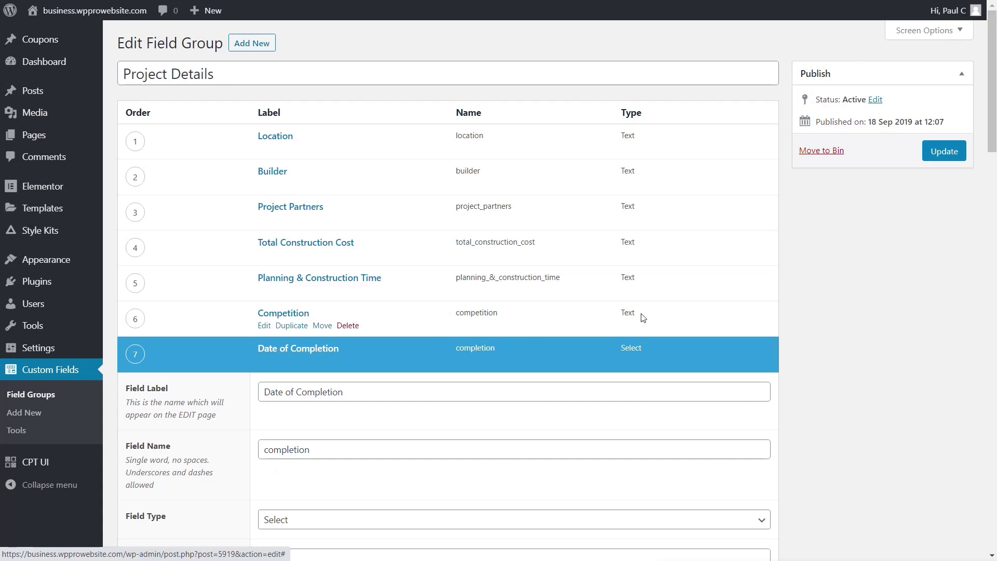
{"action": "scroll", "coordinate": [820, 322], "scroll_direction": "down", "scroll_amount": 5}
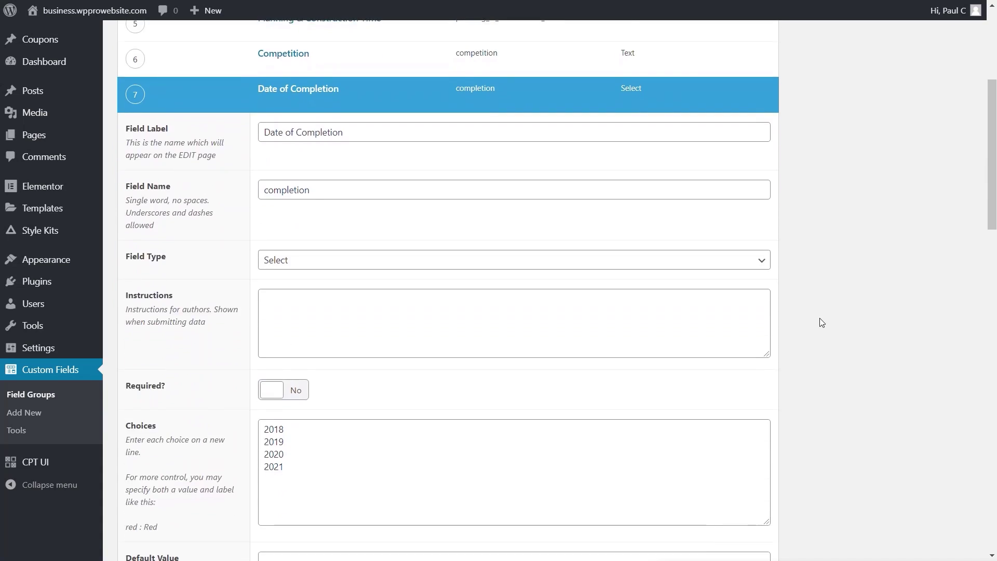
{"action": "scroll", "coordinate": [821, 321], "scroll_direction": "down", "scroll_amount": 4}
{"action": "left_click_drag", "start_coordinate": [301, 276], "coordinate": [263, 231]}
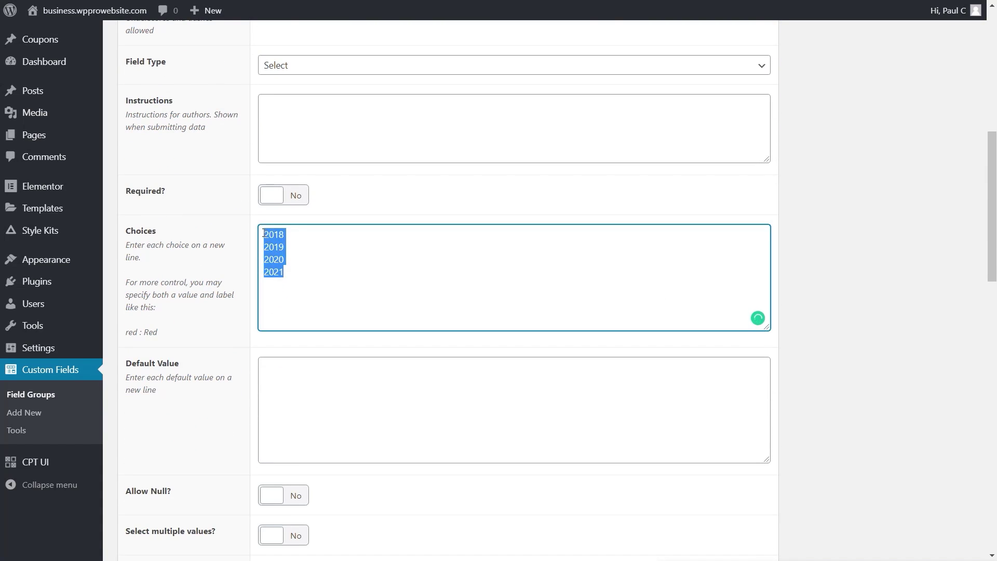
{"action": "left_click", "coordinate": [462, 251]}
{"action": "left_click", "coordinate": [689, 71]}
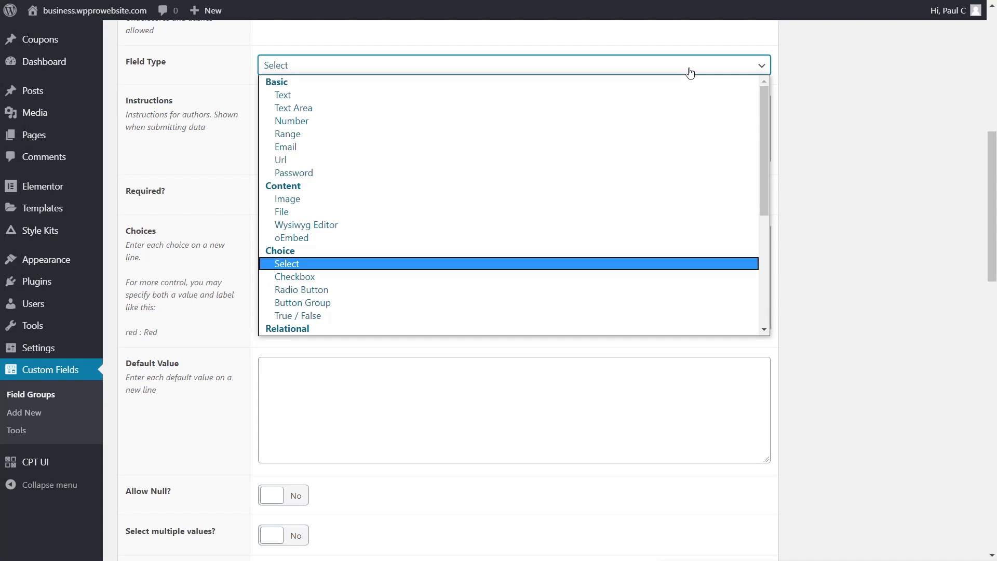
Close the field type choices without changing Select and review the remaining settings of the Date of Completion field.
{"action": "left_click", "coordinate": [832, 68]}
{"action": "left_click_drag", "start_coordinate": [990, 189], "coordinate": [990, 254]}
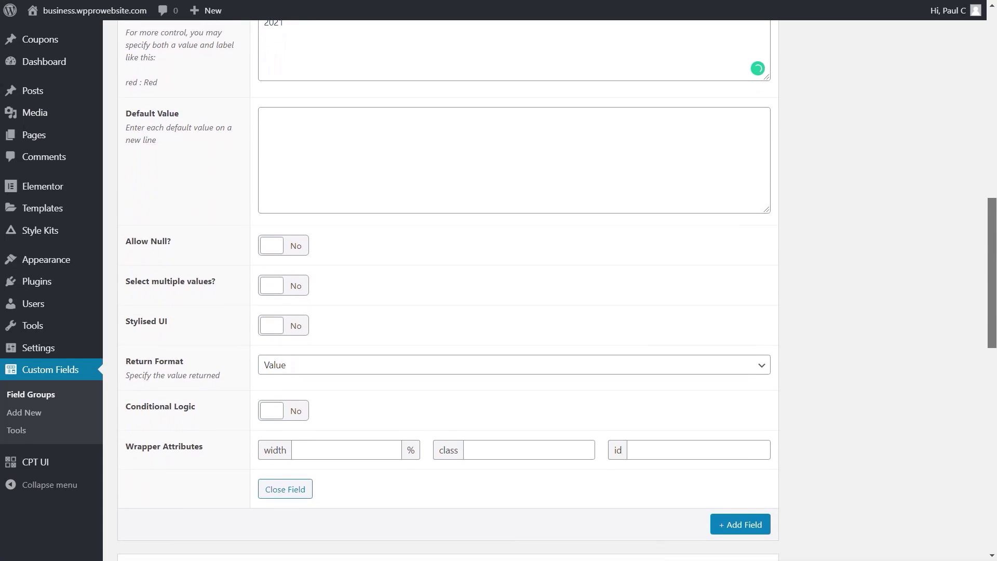
{"action": "left_click_drag", "start_coordinate": [993, 295], "coordinate": [993, 302]}
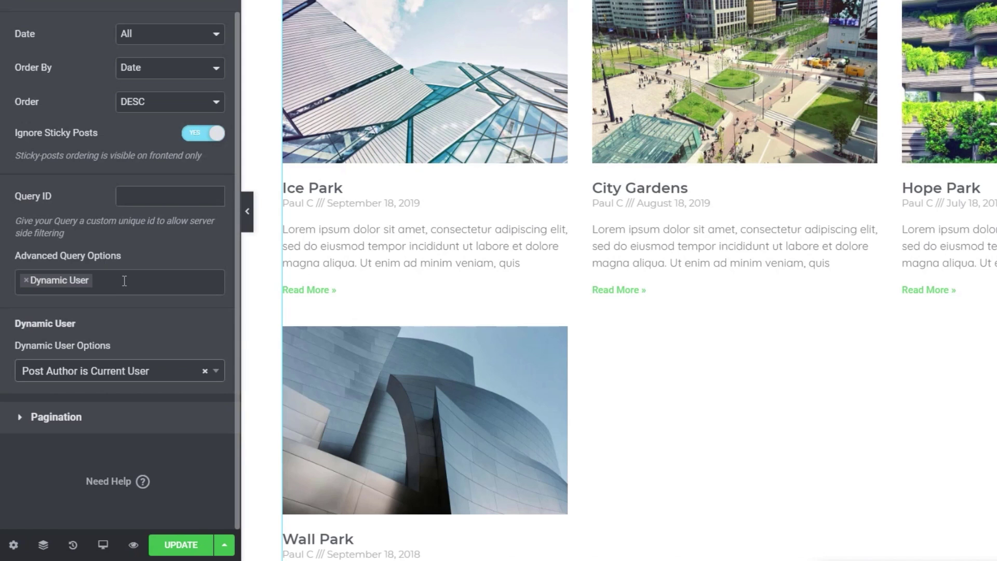
Add Custom Field Value to the Posts widget's advanced query options and set its option to Custom Field is Value.
{"action": "left_click", "coordinate": [124, 281]}
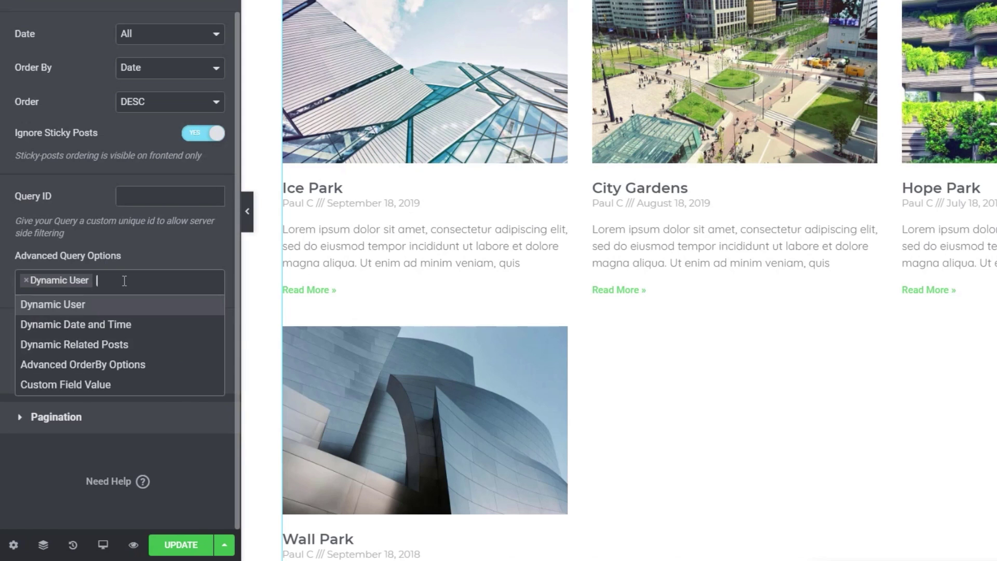
{"action": "left_click", "coordinate": [111, 384]}
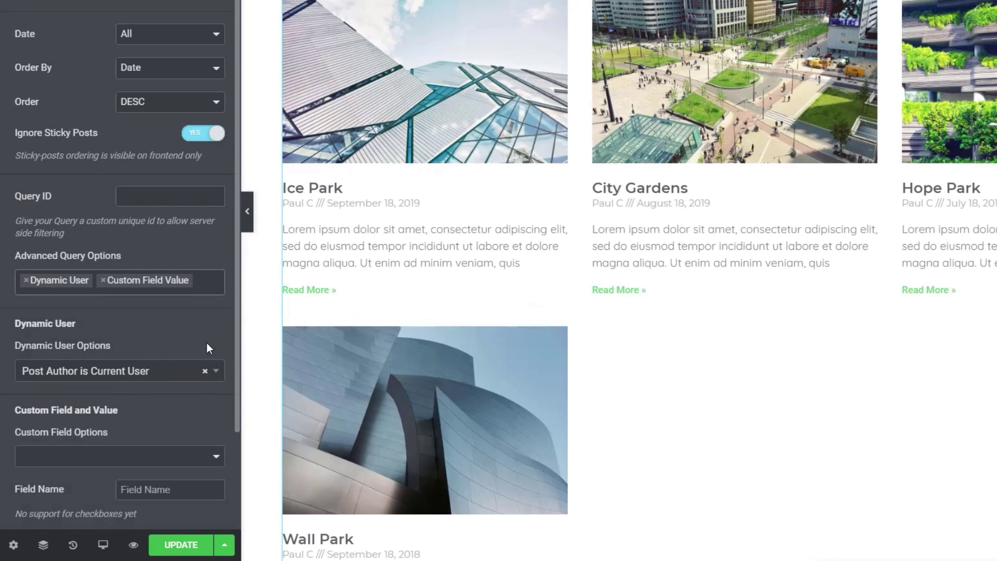
{"action": "scroll", "coordinate": [211, 378], "scroll_direction": "down", "scroll_amount": 4}
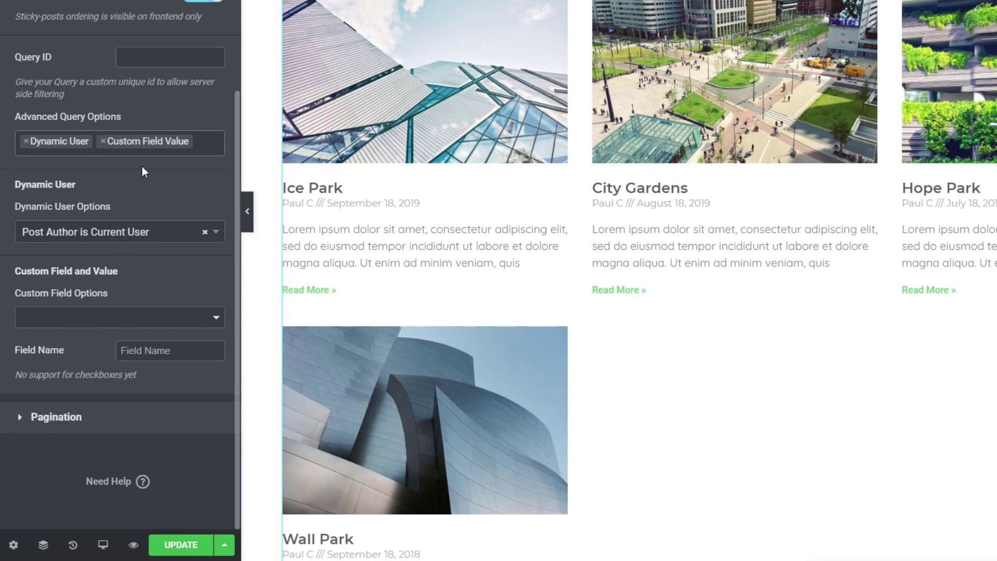
{"action": "left_click", "coordinate": [119, 325]}
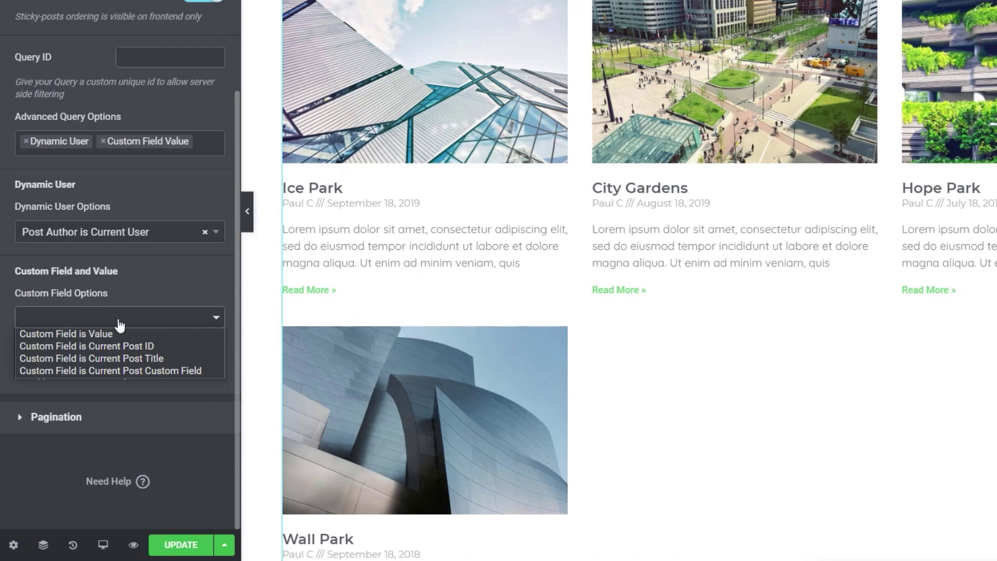
{"action": "left_click", "coordinate": [84, 334]}
Set the custom field query's field name to completion and its field value to 2019.
{"action": "left_click", "coordinate": [173, 356]}
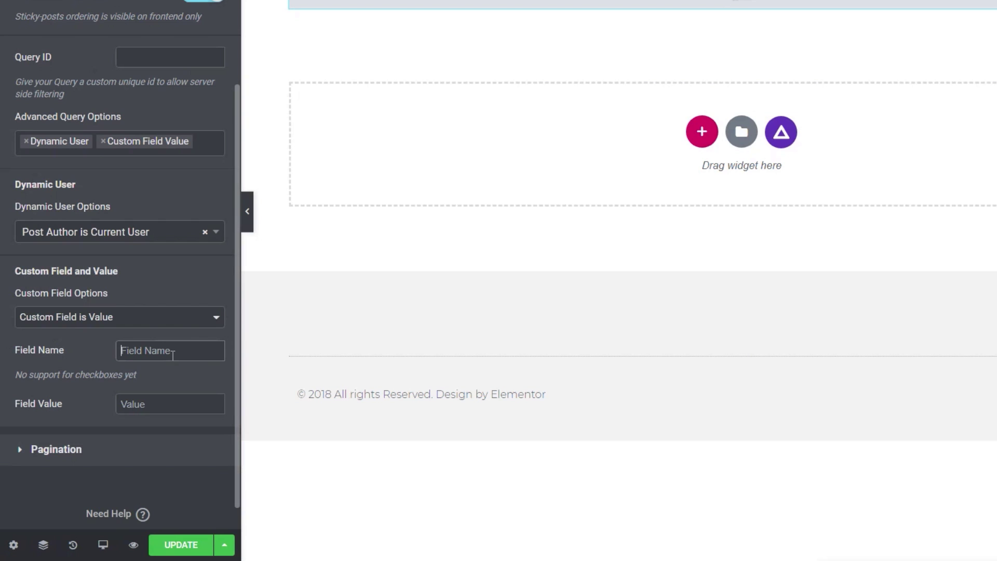
{"action": "type", "text": "completio"}
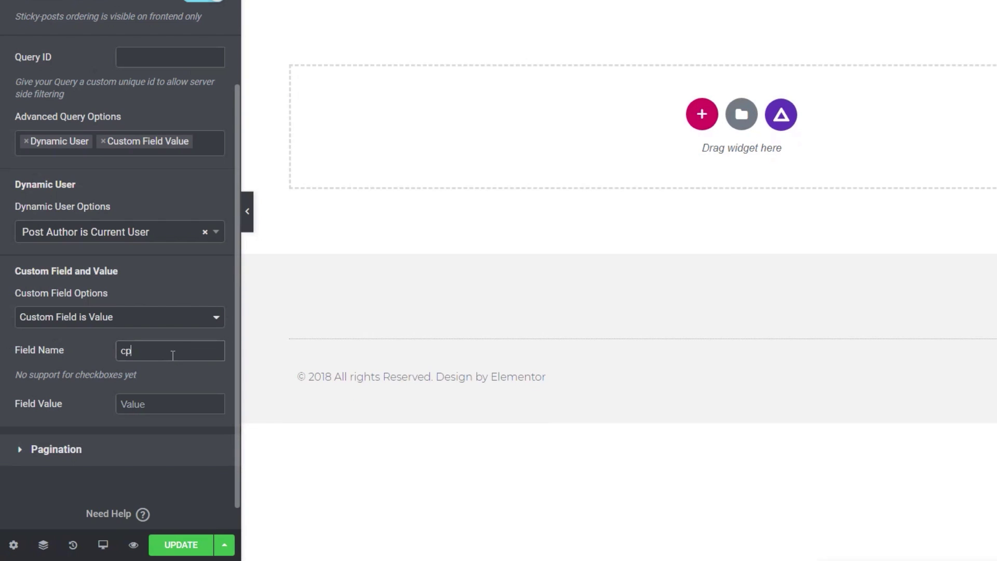
{"action": "type", "text": "n"}
{"action": "left_click", "coordinate": [163, 405]}
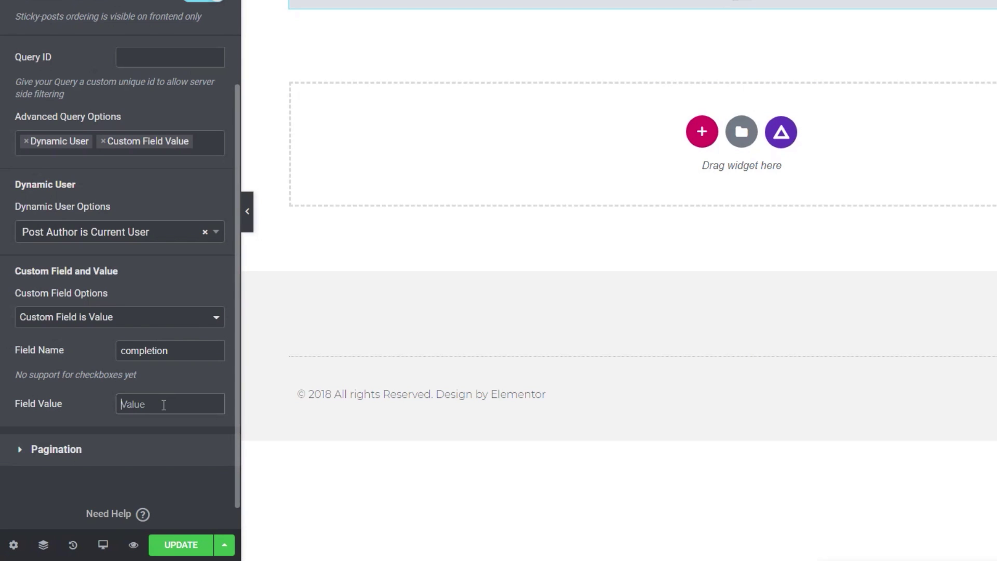
{"action": "type", "text": "2019"}
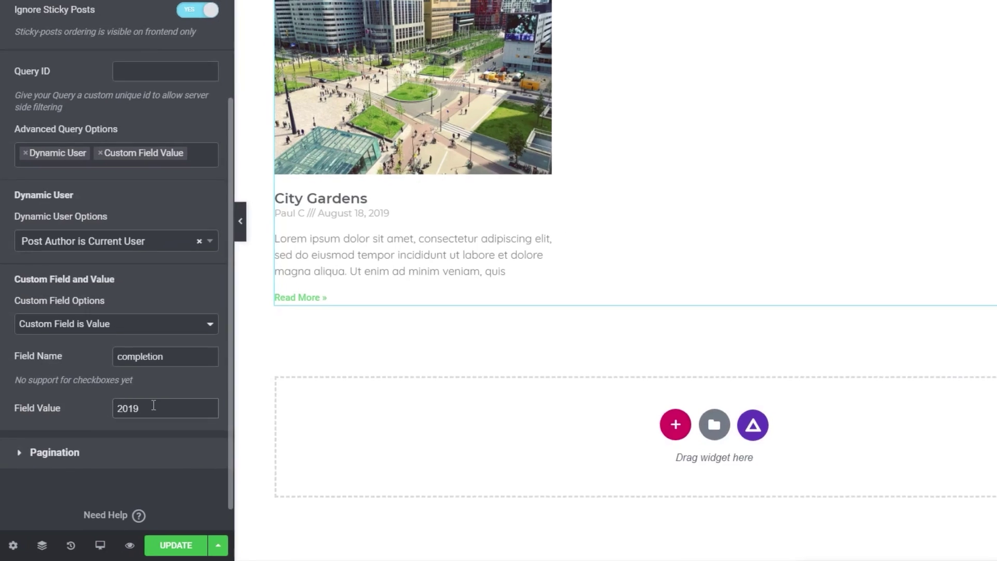
Try the field values 2020, 2018 and 2021 in the completion query.
{"action": "left_click_drag", "start_coordinate": [123, 435], "coordinate": [106, 435]}
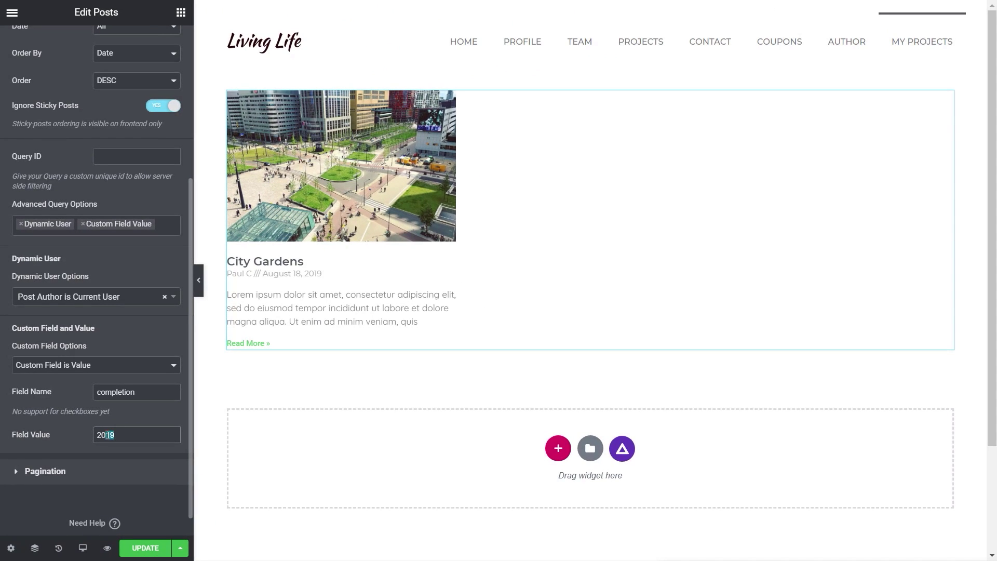
{"action": "type", "text": "20"}
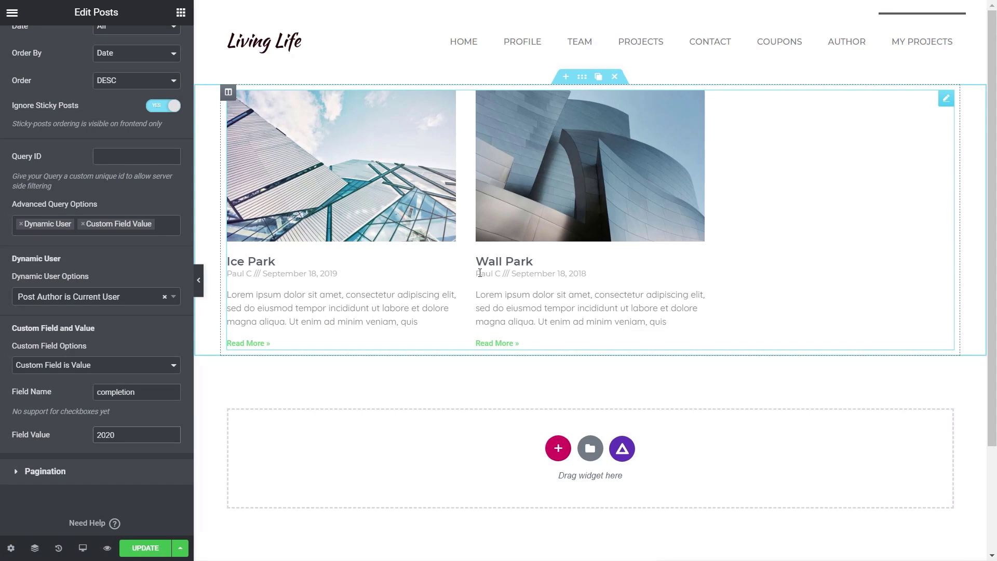
{"action": "key", "text": "BackSpace"}
{"action": "key", "text": "BackSpace"}
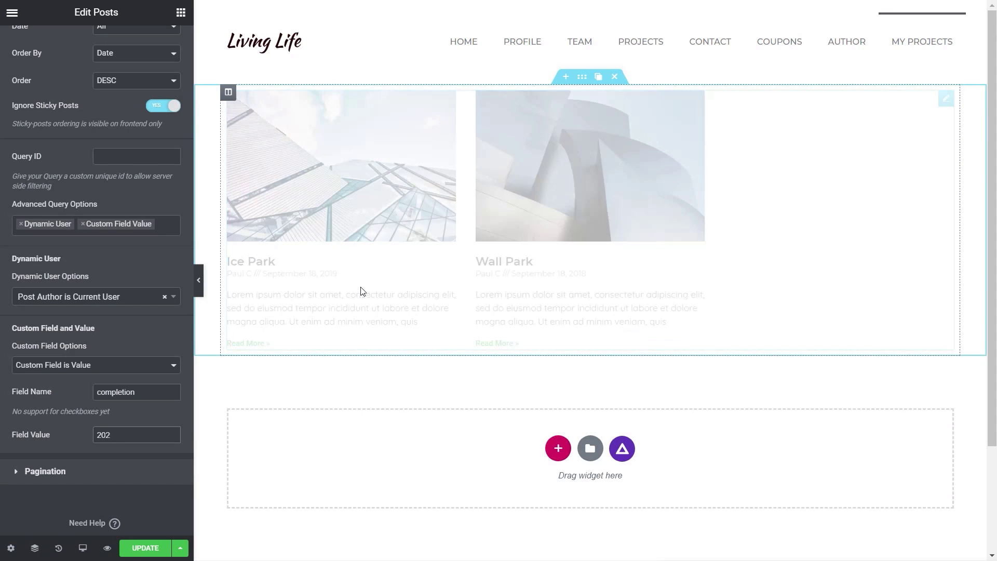
{"action": "type", "text": "18"}
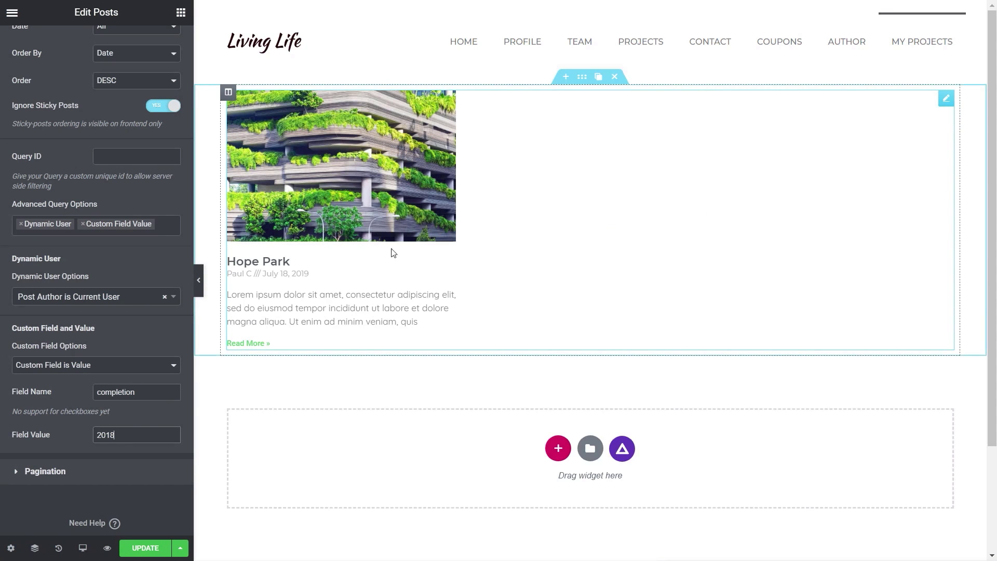
{"action": "left_click_drag", "start_coordinate": [116, 435], "coordinate": [108, 436]}
{"action": "type", "text": "21"}
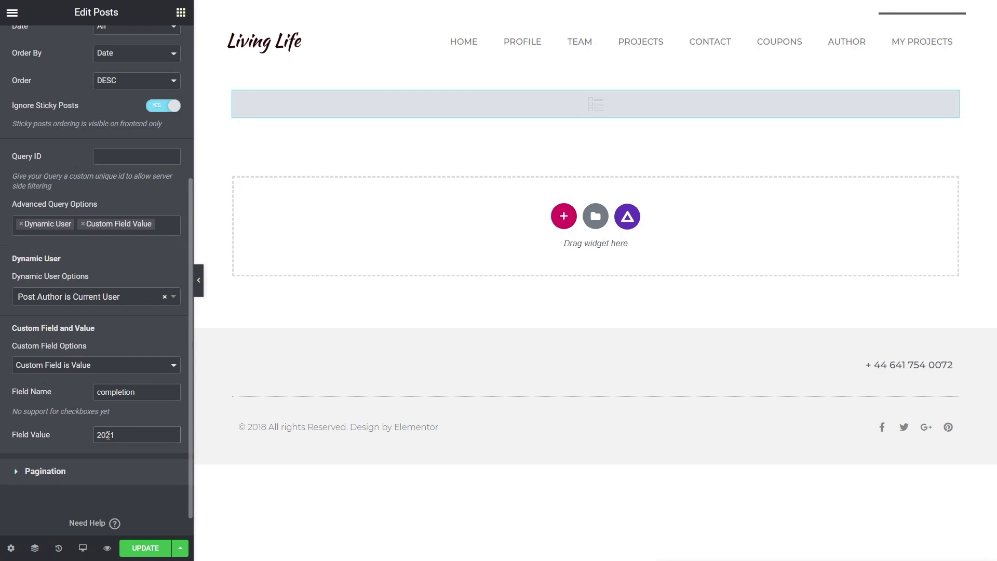
Set the completion query's field value to 2019 and update the My Projects page.
{"action": "left_click_drag", "start_coordinate": [129, 434], "coordinate": [107, 435]}
{"action": "type", "text": "19"}
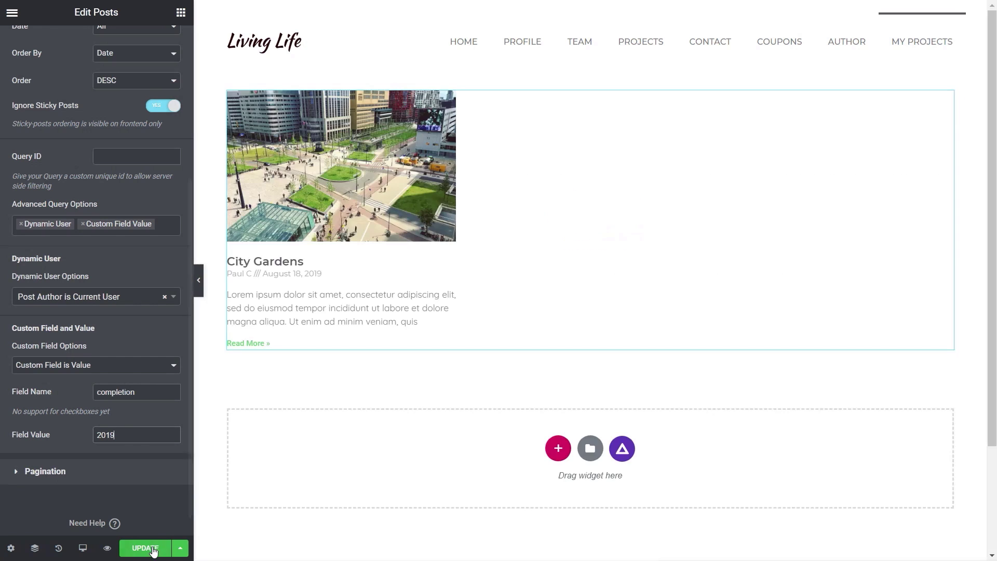
{"action": "left_click", "coordinate": [145, 549]}
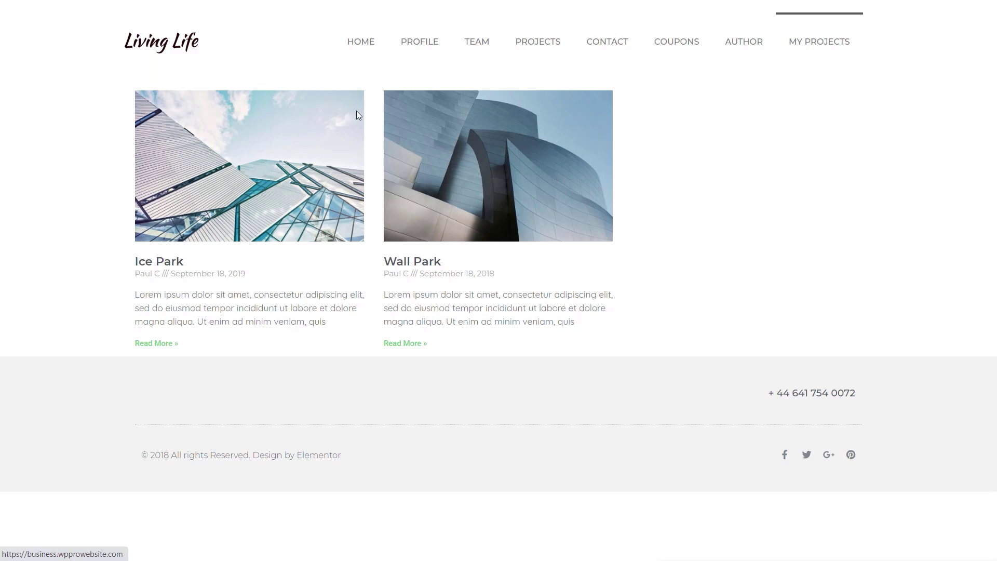
Reload the live My Projects page and view it as the other logged-in user to check the filtered projects.
{"action": "key", "text": "F5"}
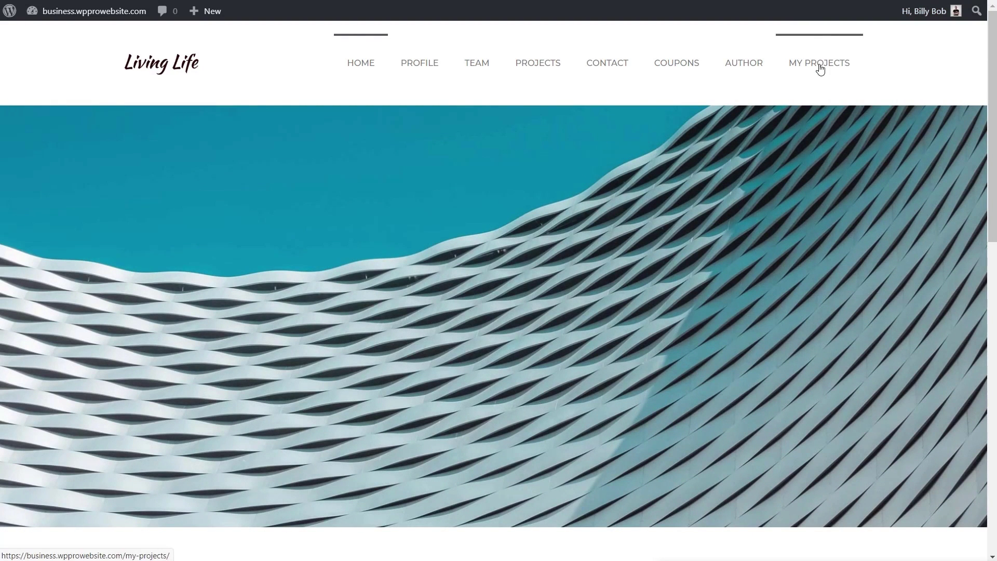
{"action": "left_click", "coordinate": [803, 64]}
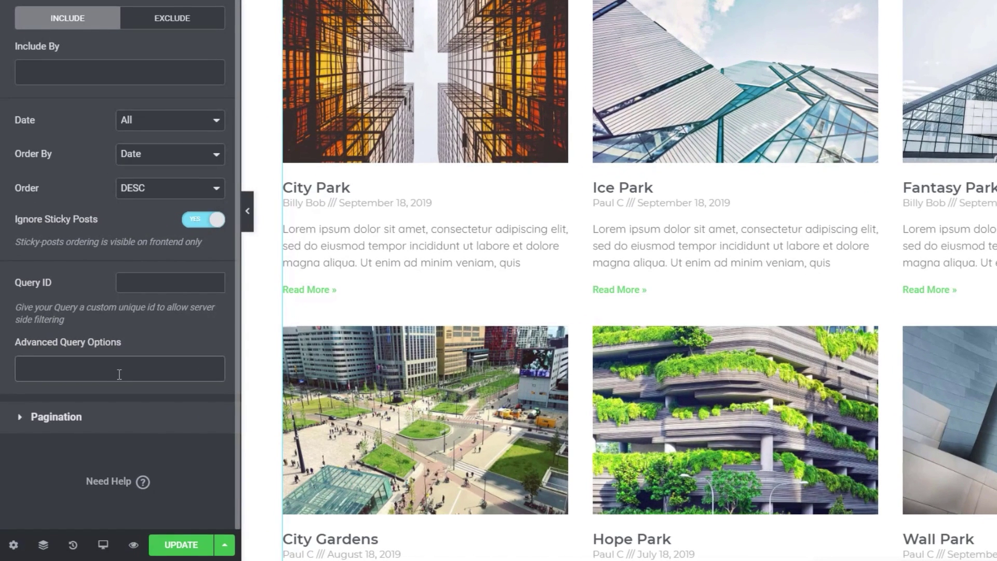
Add Dynamic Date and Time to the advanced query options and choose Custom Field is Start Date.
{"action": "left_click", "coordinate": [119, 373]}
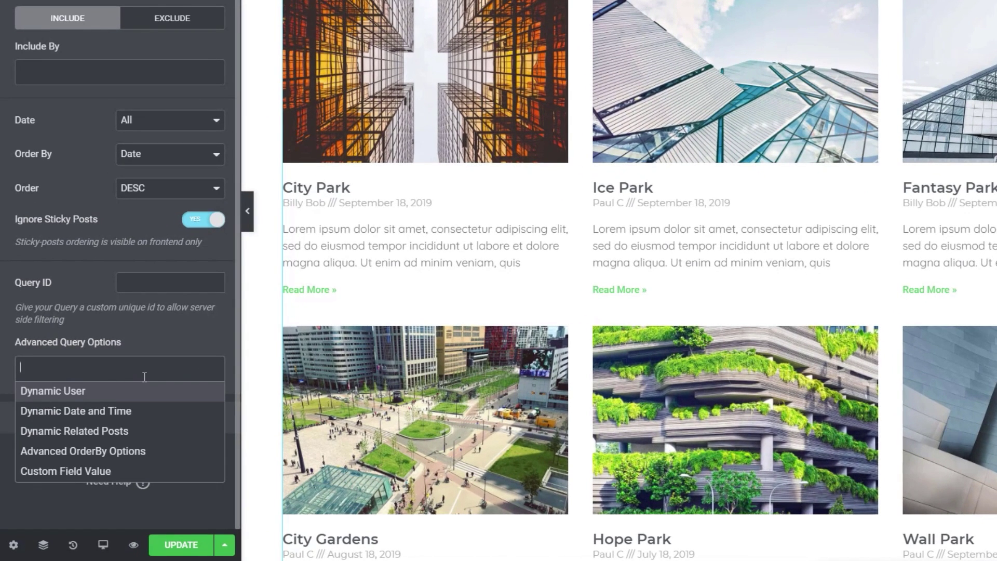
{"action": "left_click", "coordinate": [86, 413]}
{"action": "scroll", "coordinate": [208, 405], "scroll_direction": "down", "scroll_amount": 3}
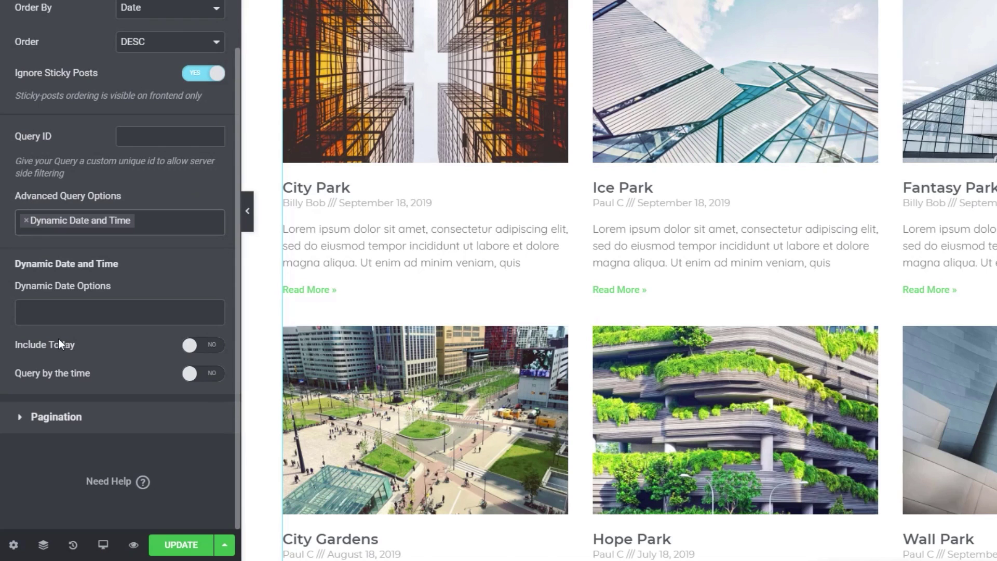
{"action": "left_click", "coordinate": [52, 310]}
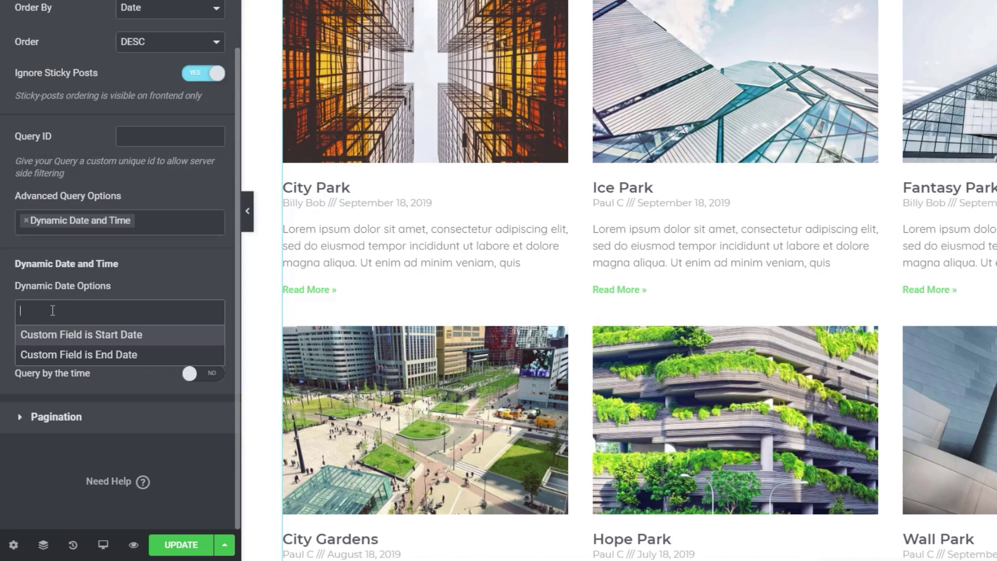
{"action": "left_click", "coordinate": [88, 339]}
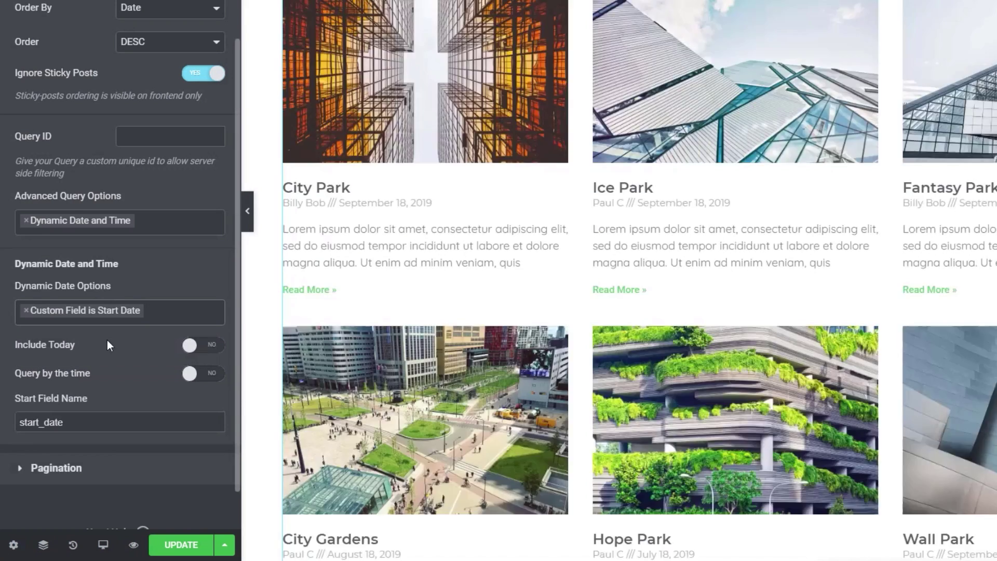
Examine the start_date field name and try switching Query by the time and Include Today on and off.
{"action": "left_click_drag", "start_coordinate": [79, 422], "coordinate": [24, 420]}
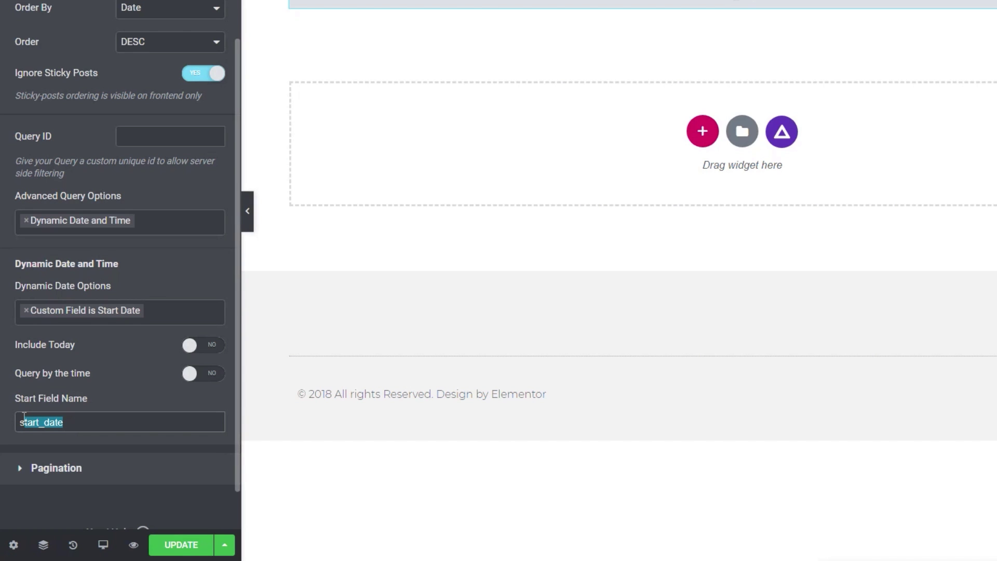
{"action": "left_click", "coordinate": [210, 374]}
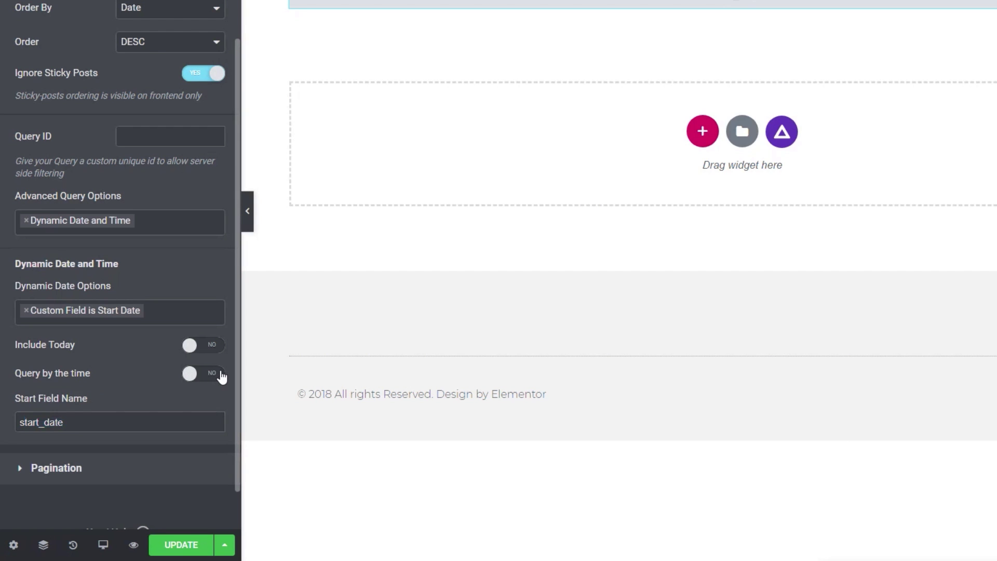
{"action": "left_click", "coordinate": [205, 374]}
{"action": "left_click", "coordinate": [210, 345]}
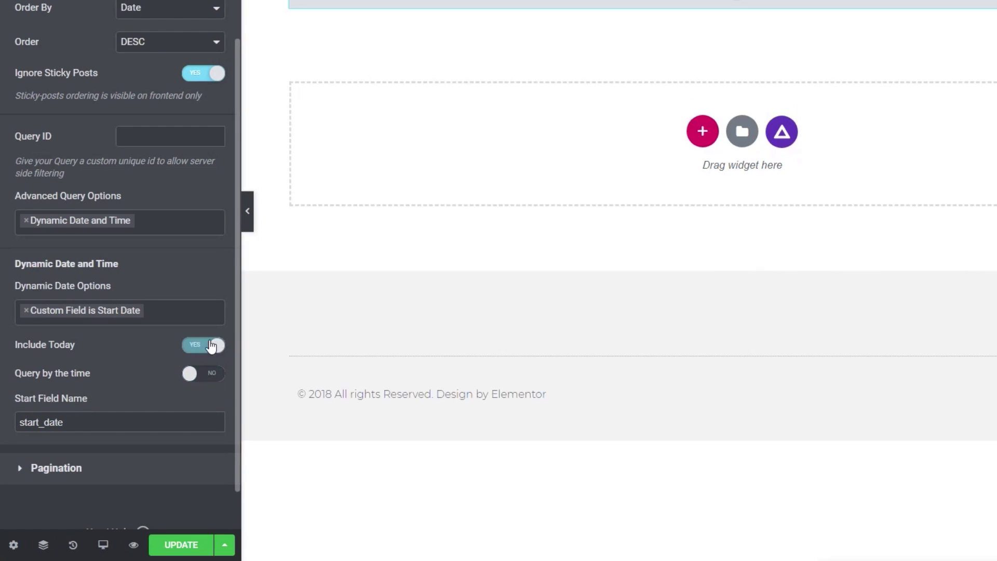
{"action": "left_click", "coordinate": [202, 346]}
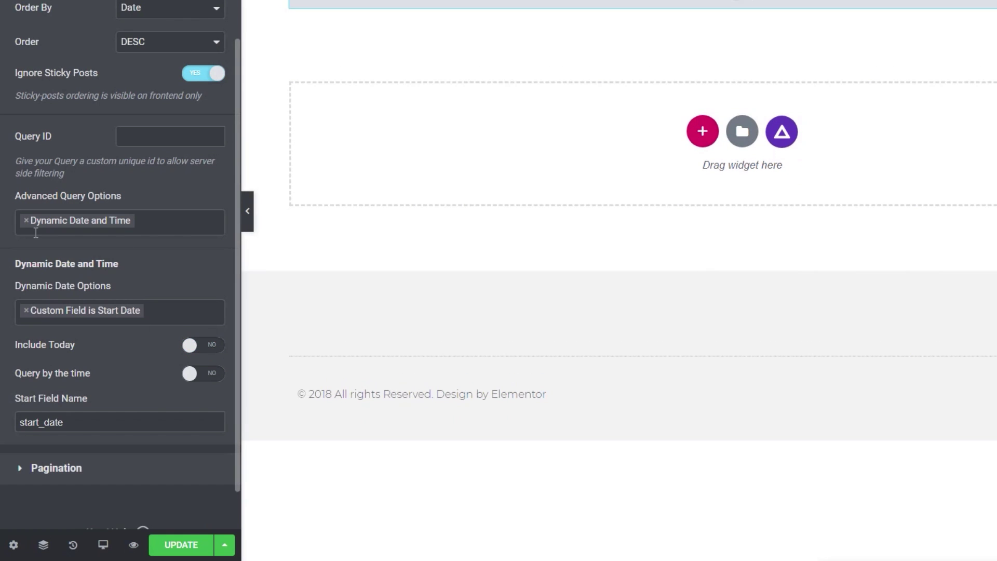
Replace Dynamic Date and Time with Dynamic Related Posts in the advanced query options and look through its related options.
{"action": "left_click", "coordinate": [26, 220]}
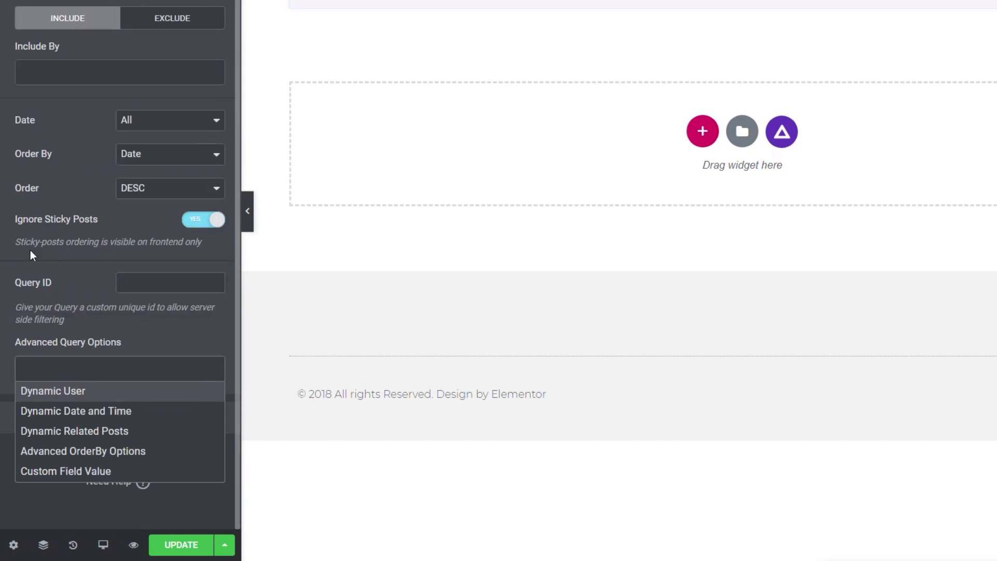
{"action": "left_click", "coordinate": [83, 432]}
{"action": "scroll", "coordinate": [191, 398], "scroll_direction": "down", "scroll_amount": 2}
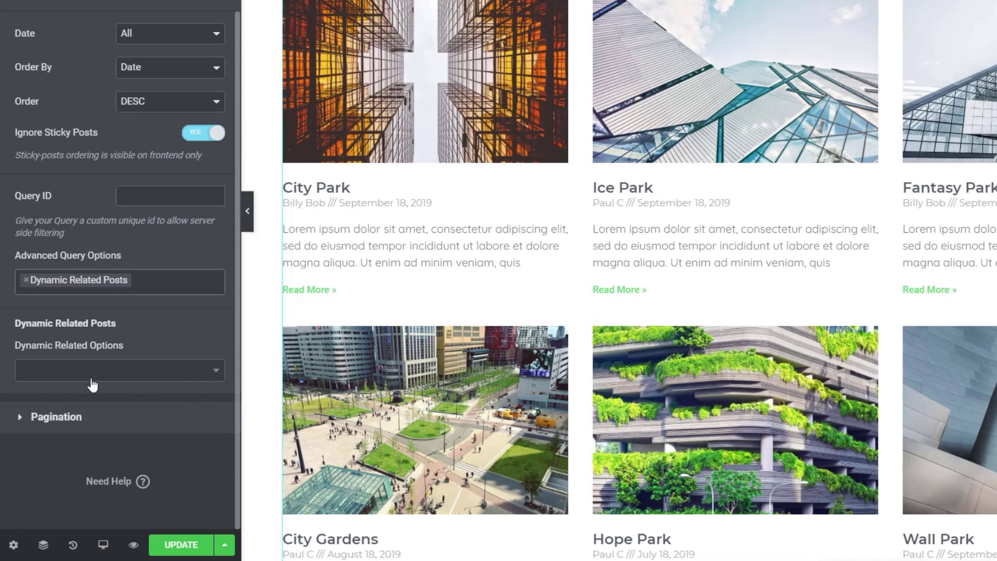
{"action": "left_click", "coordinate": [159, 369]}
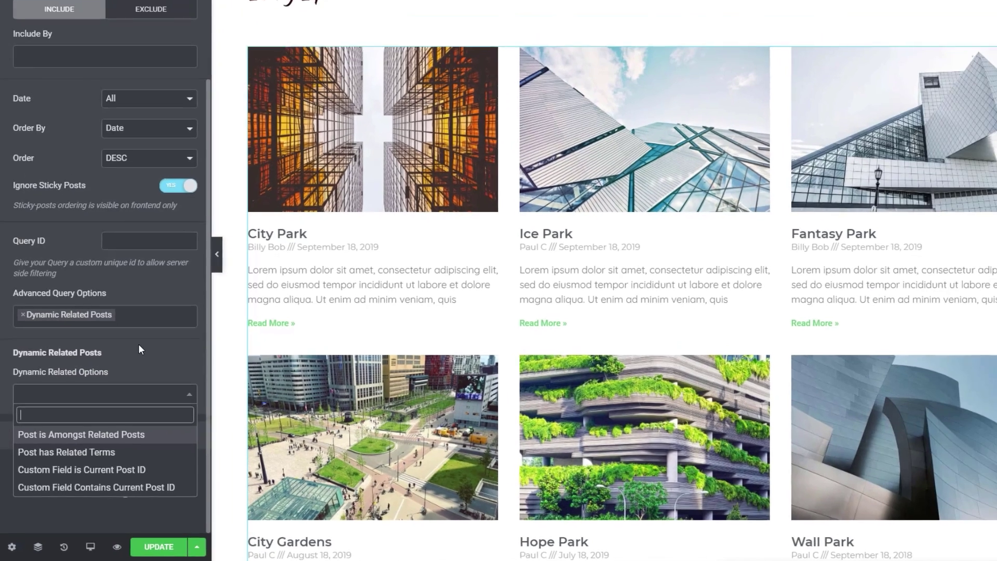
{"action": "left_click", "coordinate": [157, 316]}
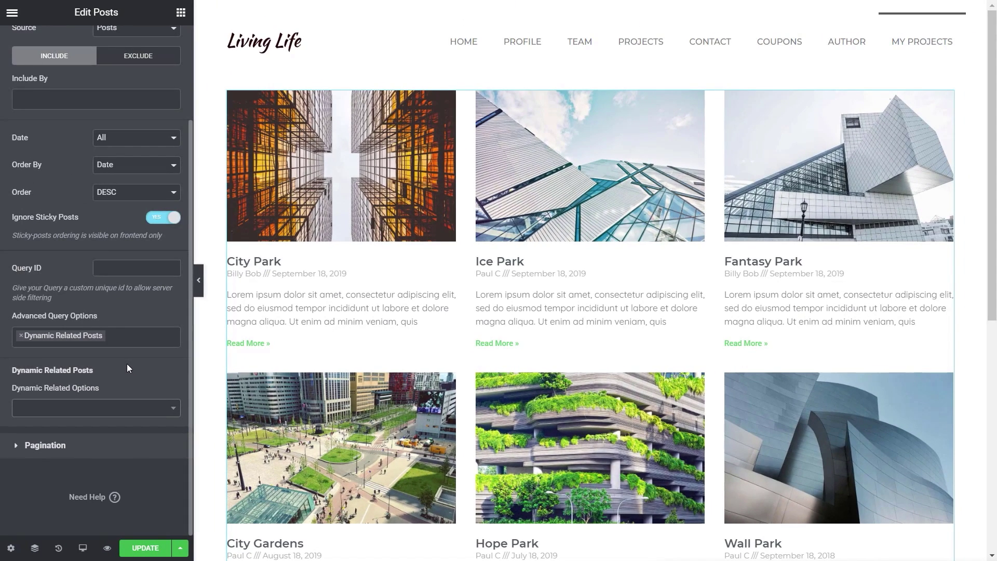